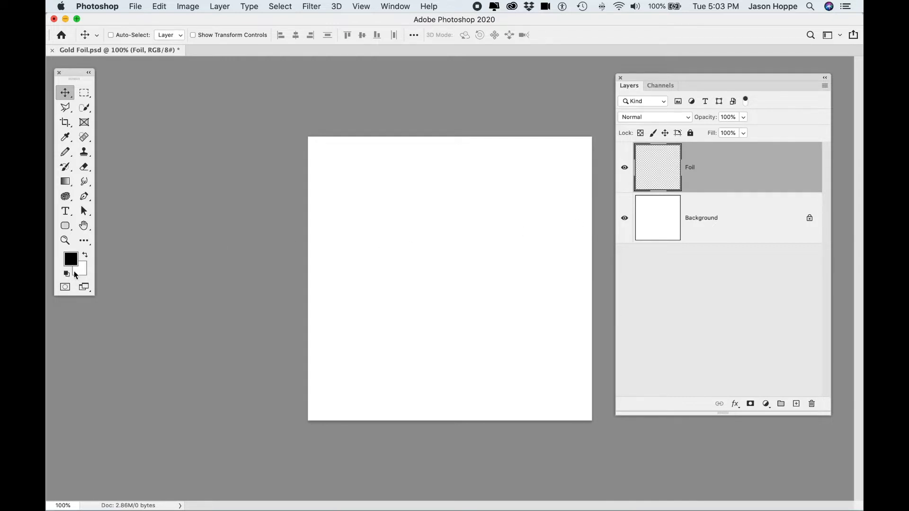
Step: Open the Filter menu to browse the Render filters for the Foil layer
click(314, 5)
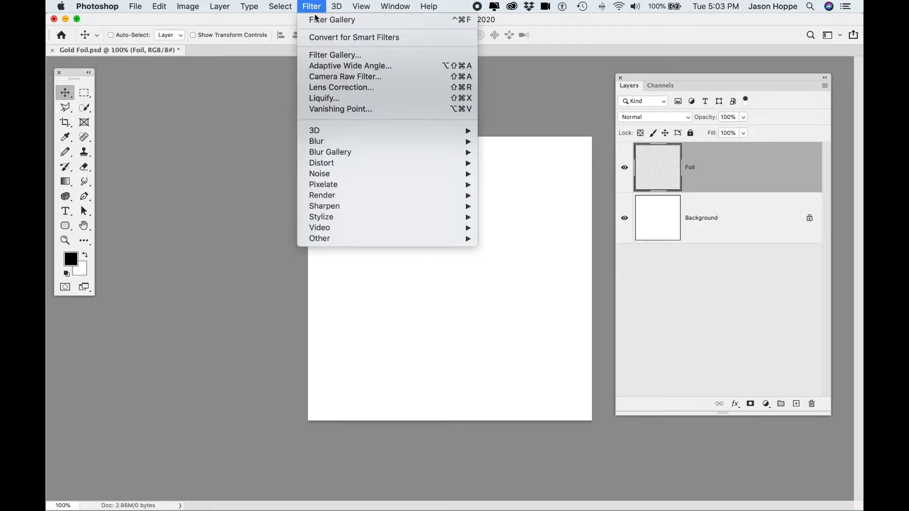
mouse_move(322, 195)
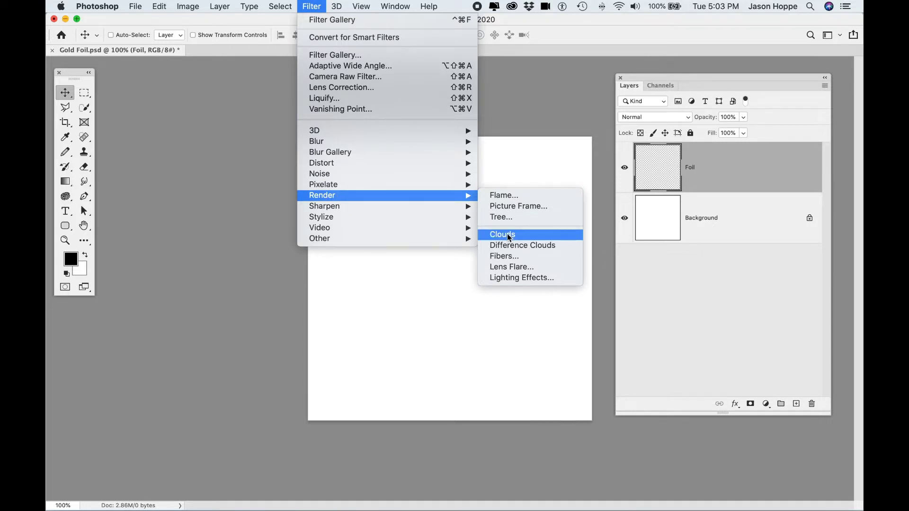
Step: Render a black-and-white Clouds pattern across the whole Foil layer
click(507, 234)
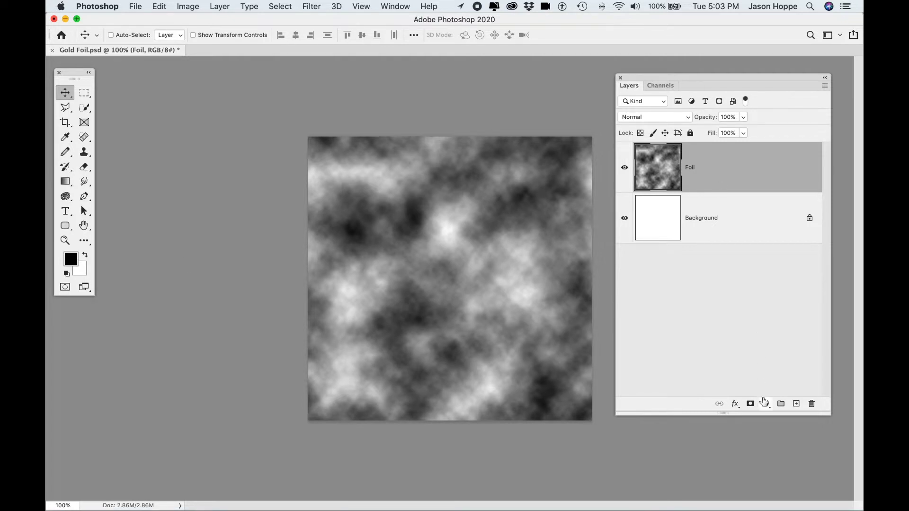
Step: Add a Curves adjustment layer above the Foil layer
drag(727, 414, 749, 302)
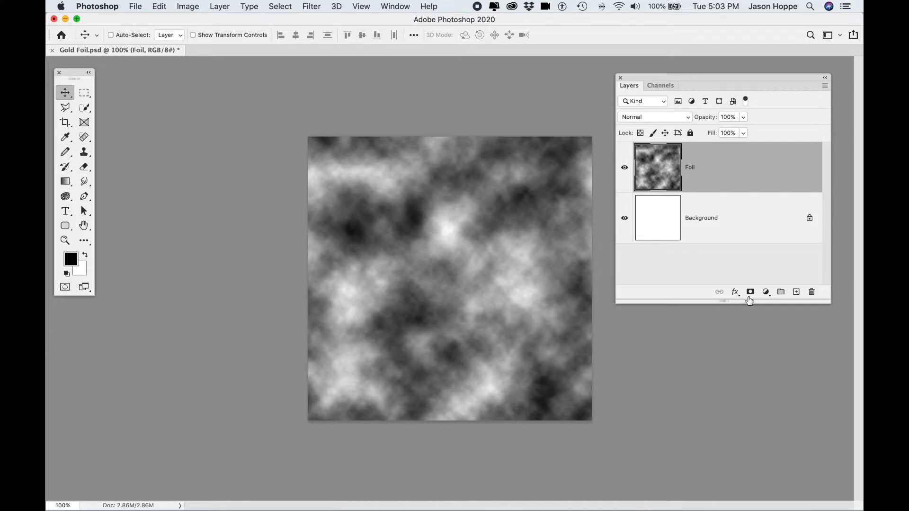
click(765, 292)
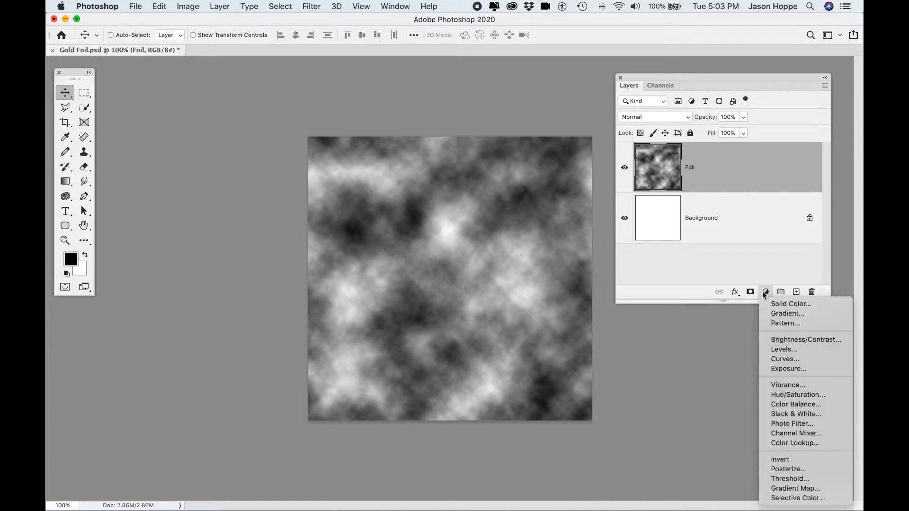
click(787, 359)
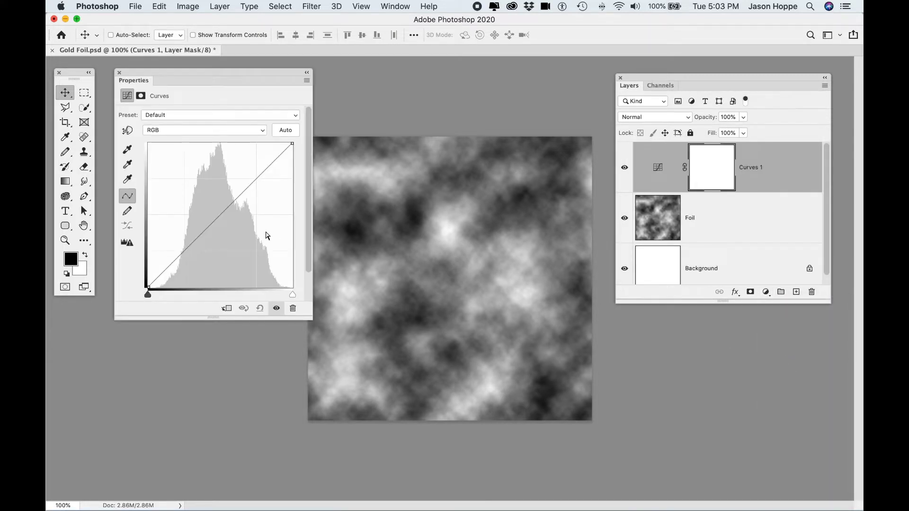
Step: Shape an S-curve, lower the white point and nudge the black point up
drag(184, 249, 184, 240)
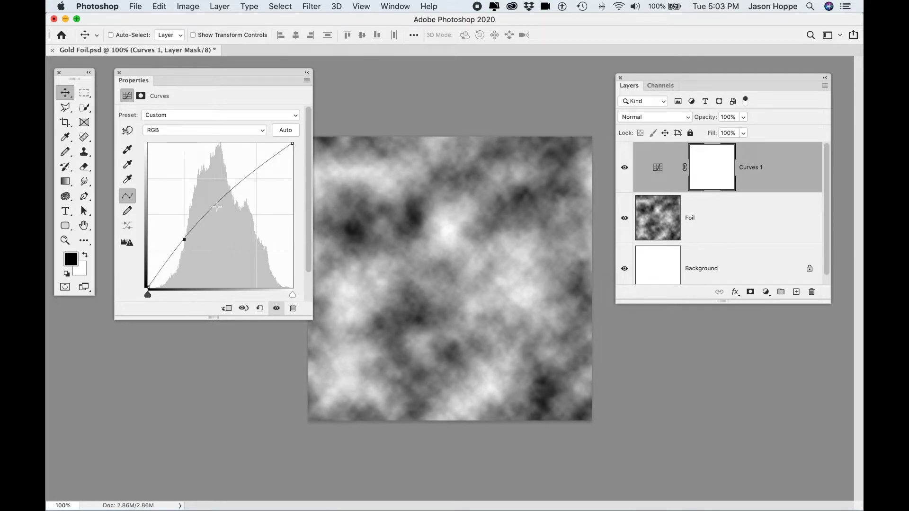
drag(256, 171, 258, 197)
drag(185, 238, 182, 236)
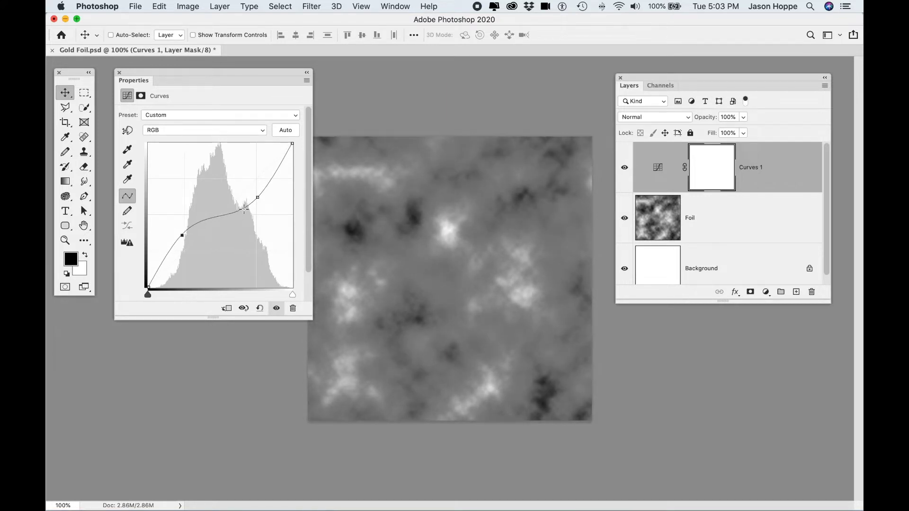
click(256, 197)
drag(257, 198, 259, 201)
click(148, 287)
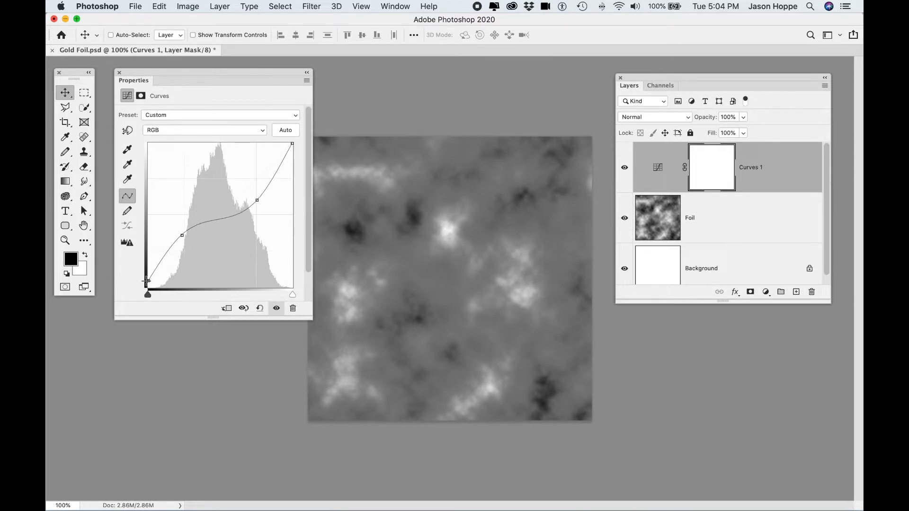
mouse_move(292, 143)
mouse_down()
mouse_move(293, 160)
mouse_move(292, 152)
mouse_up()
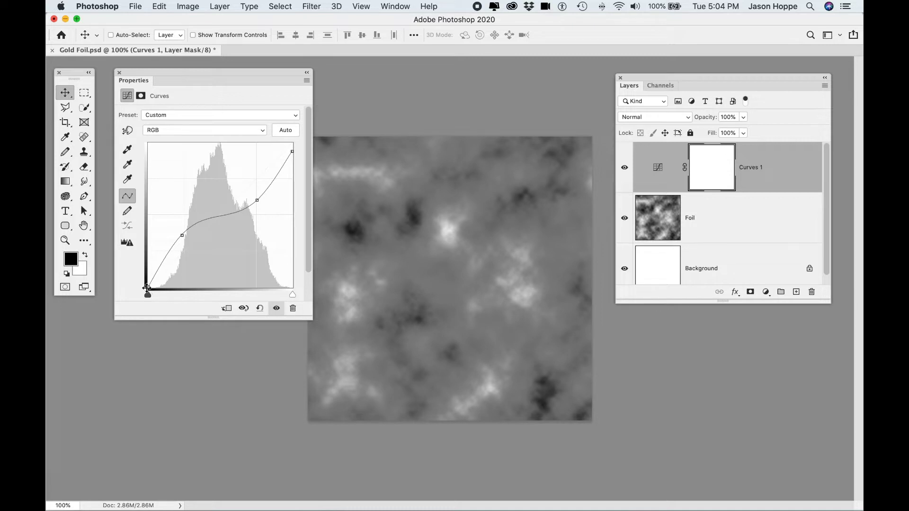
drag(148, 287, 145, 283)
click(120, 72)
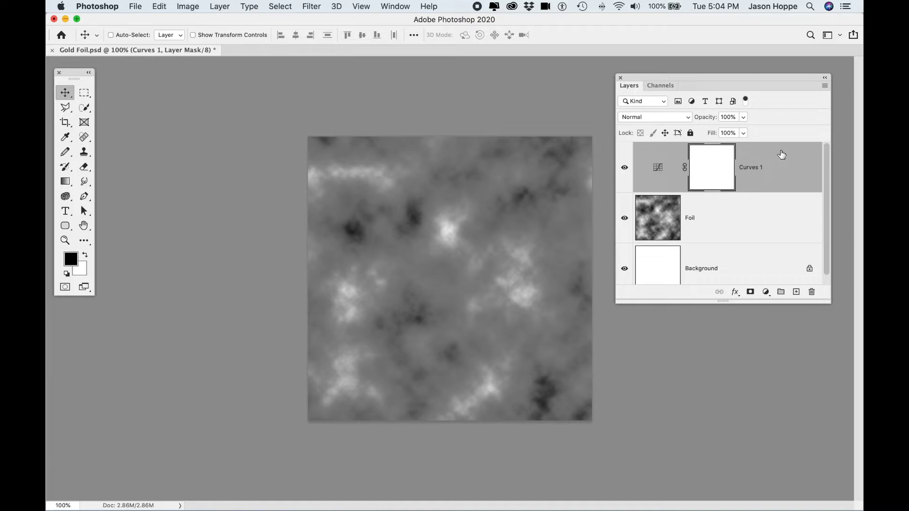
Step: Convert Foil and Curves 1 into a single smart object
click(766, 211)
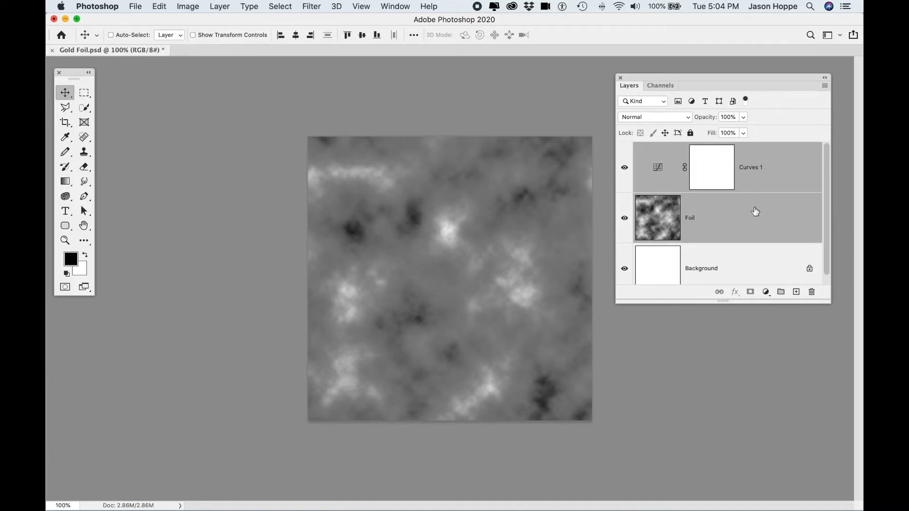
right_click(755, 211)
click(697, 170)
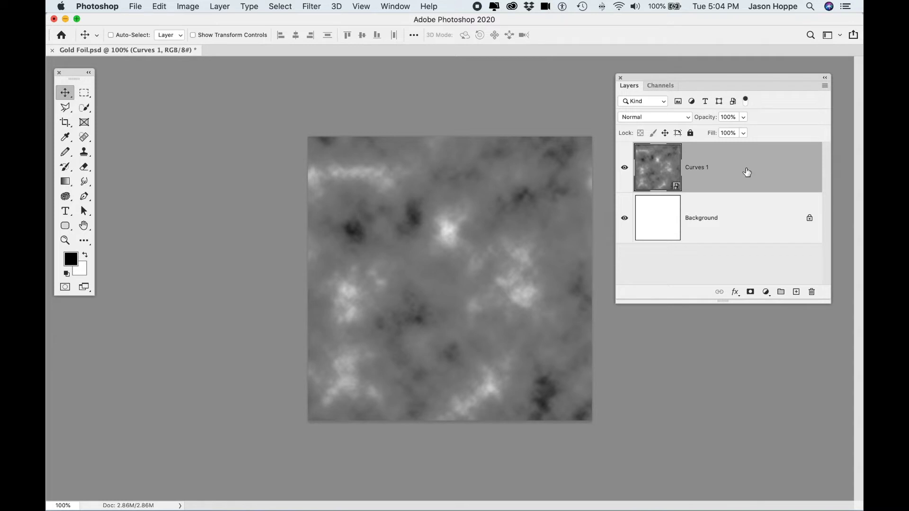
Step: Apply the Ocean Ripple filter from the Filter Gallery with Ripple Magnitude 11
click(310, 6)
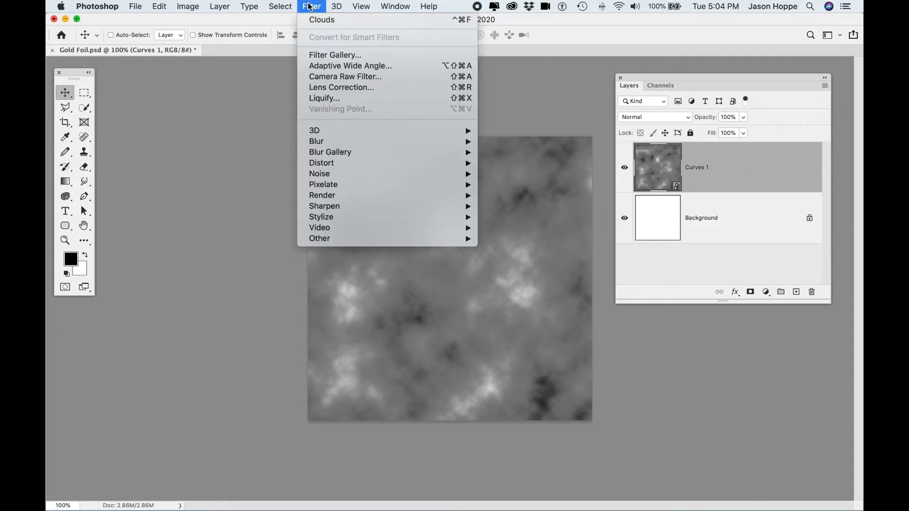
click(328, 56)
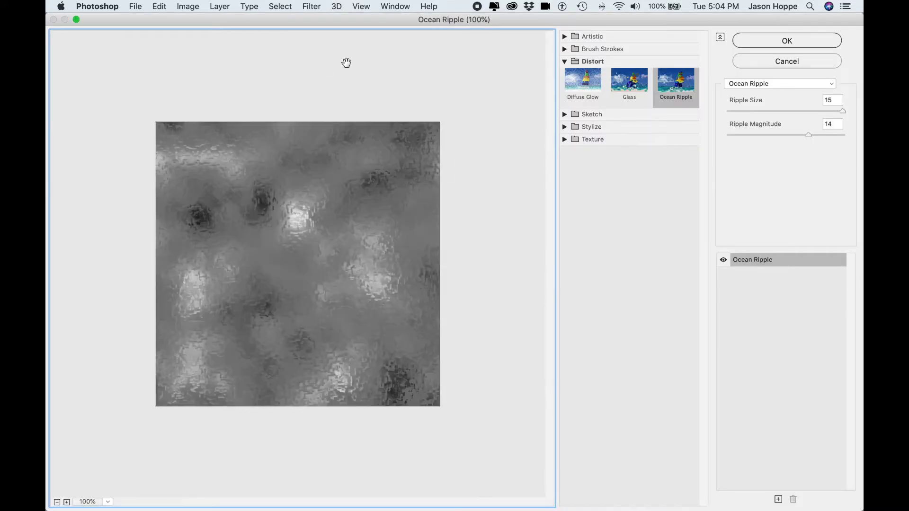
click(564, 49)
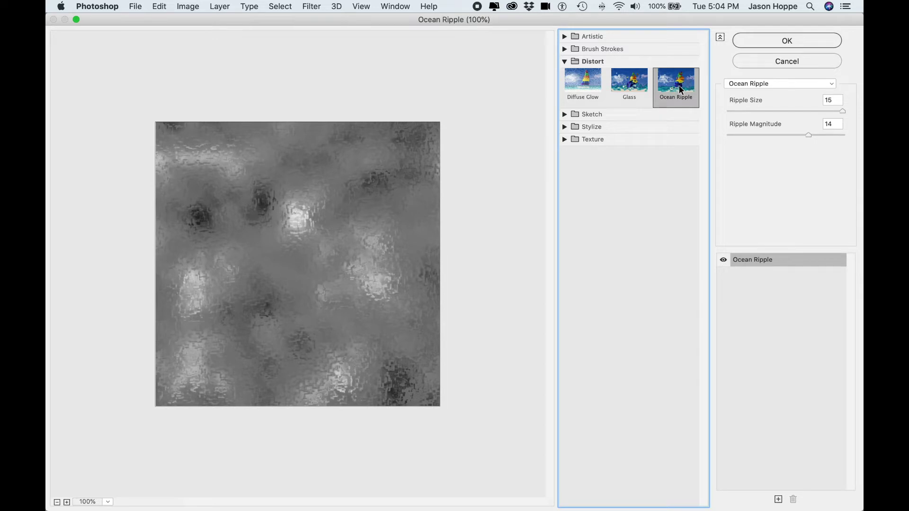
click(817, 135)
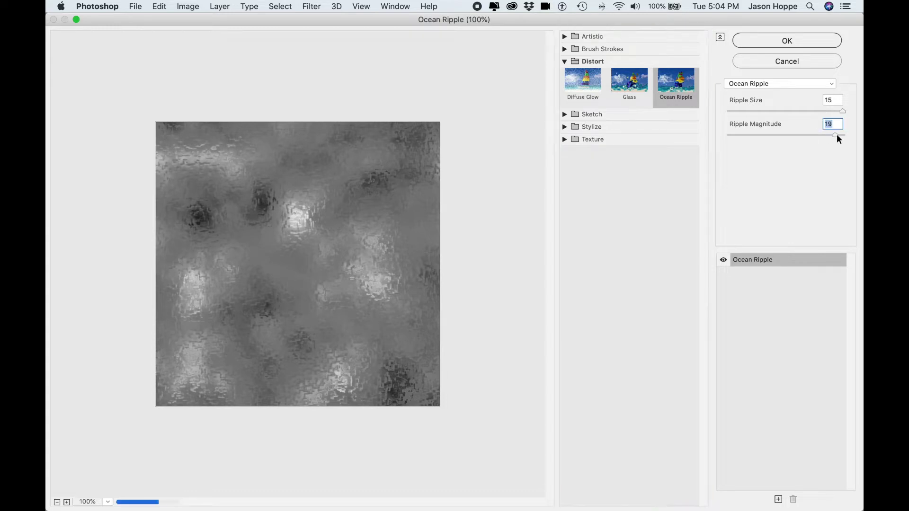
drag(816, 135, 804, 135)
drag(803, 135, 794, 134)
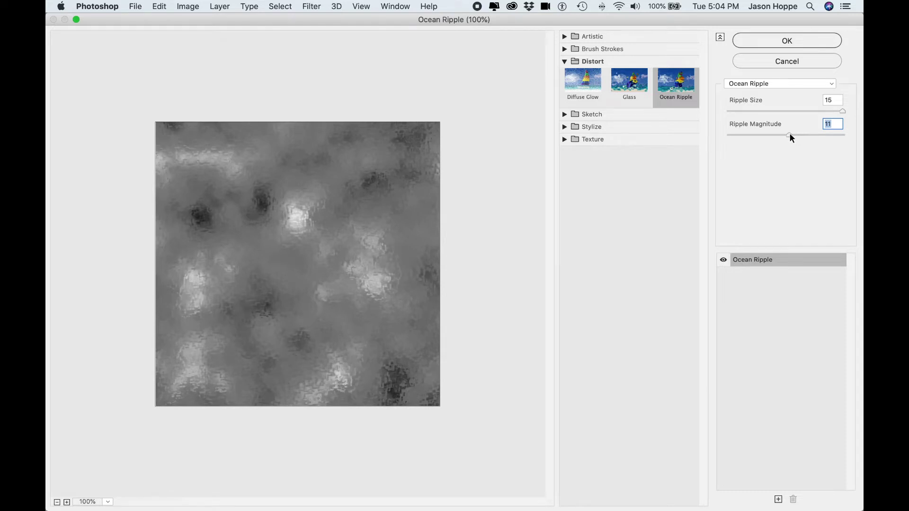
click(791, 40)
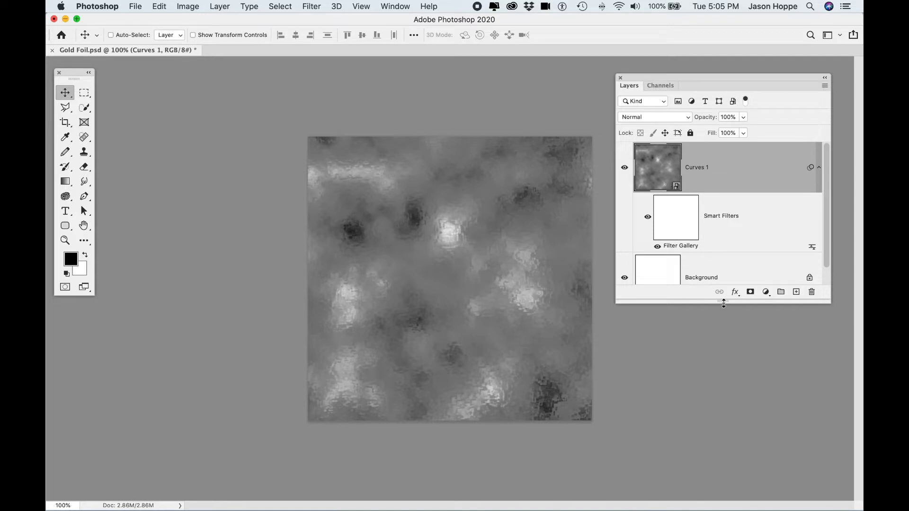
Step: Add a yellow #e1c404 Solid Color fill layer and clip it to Curves 1
drag(723, 303, 723, 384)
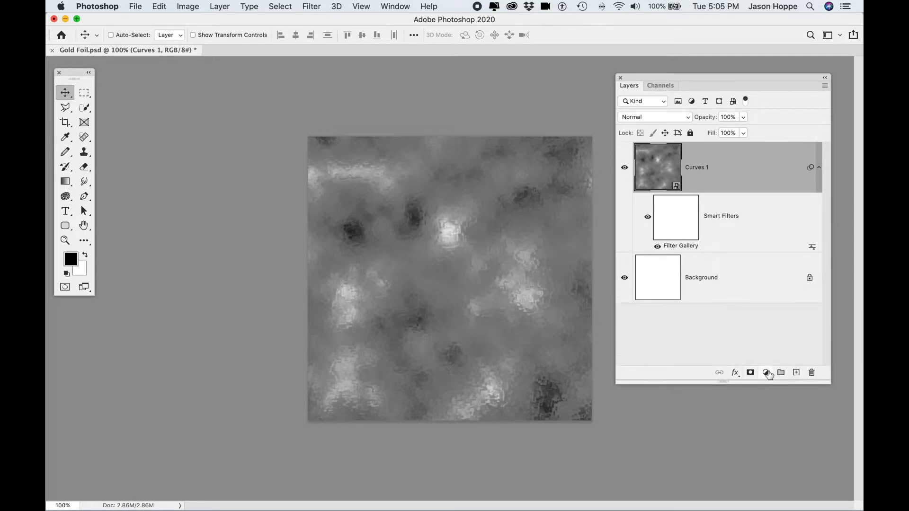
click(767, 372)
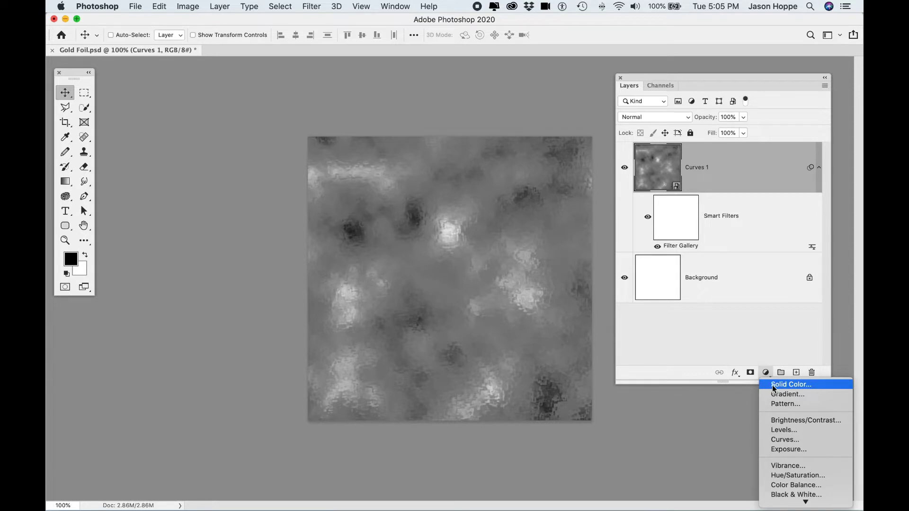
click(774, 387)
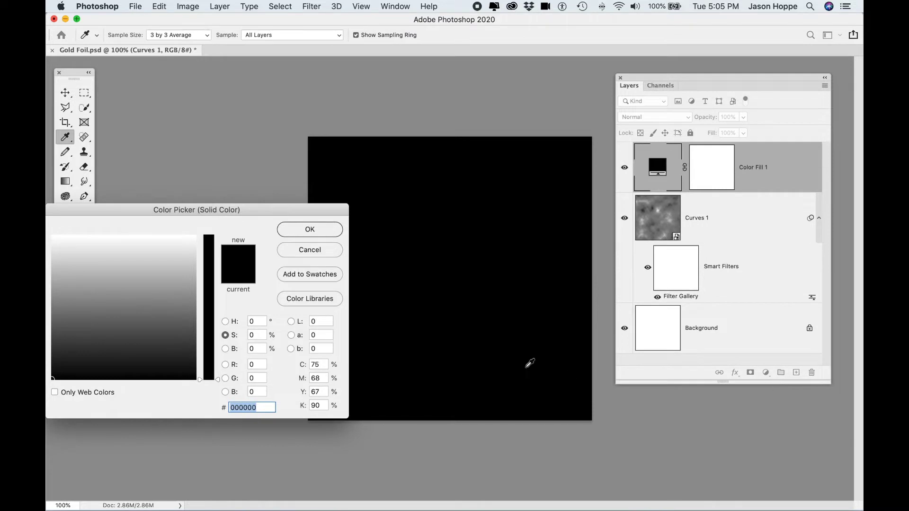
drag(163, 301, 122, 249)
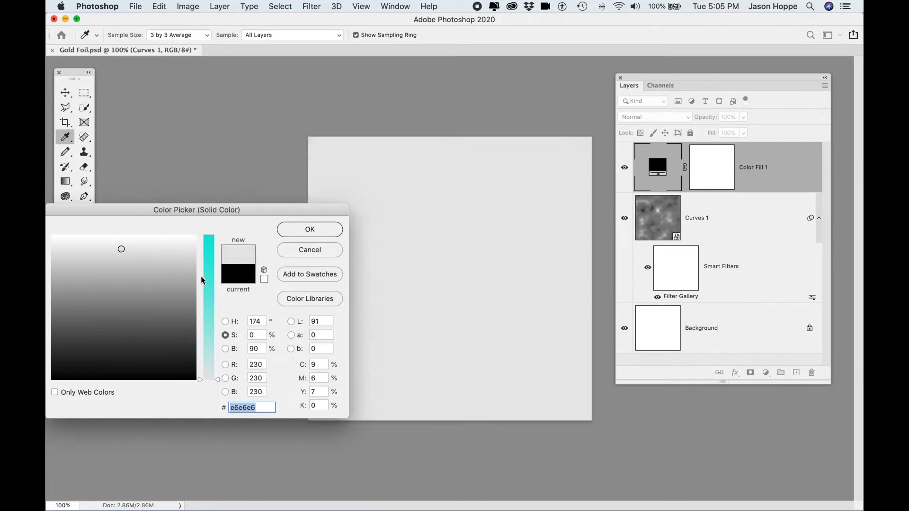
drag(204, 281, 208, 260)
drag(79, 252, 74, 253)
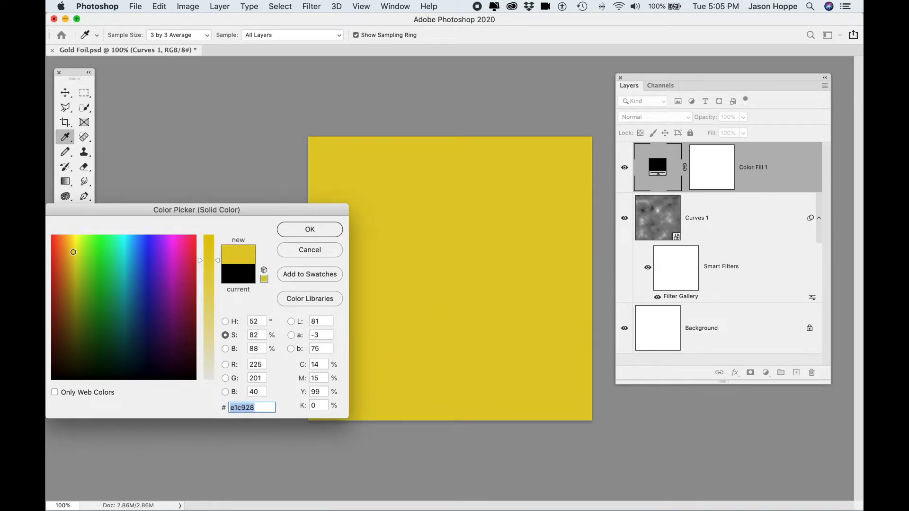
drag(217, 261, 214, 239)
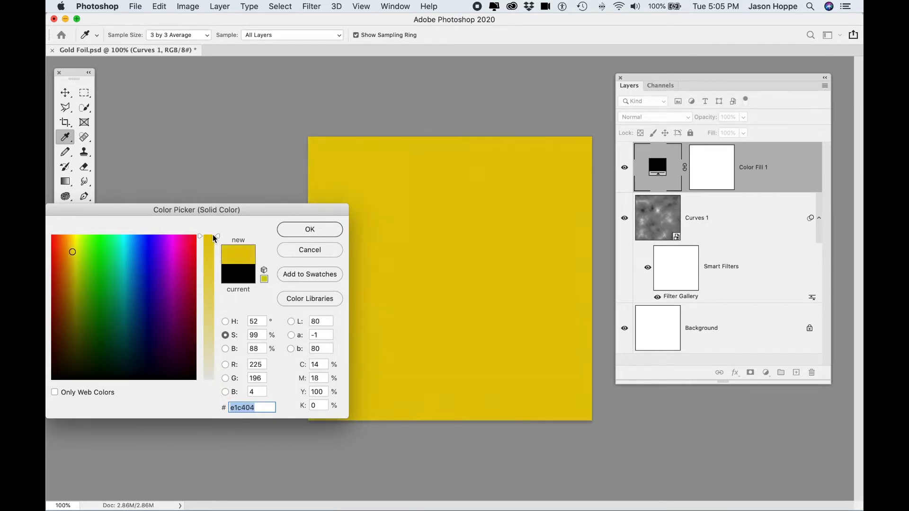
click(326, 231)
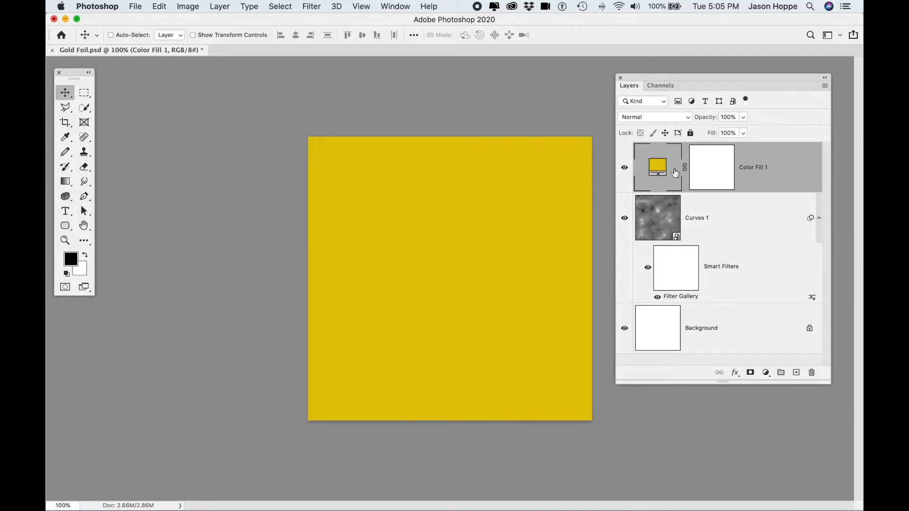
drag(753, 171, 754, 190)
alt+click(755, 191)
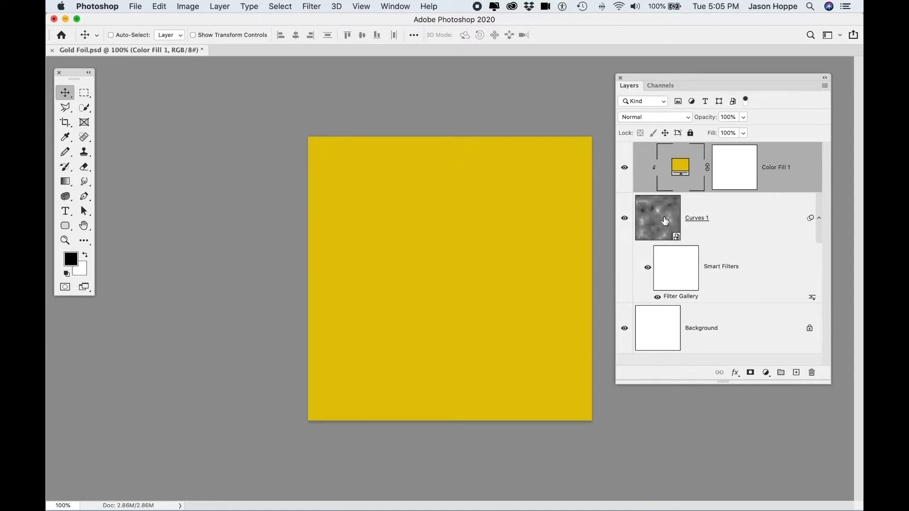
Step: Blend the Color Fill 1 layer in Hard Light at 74% opacity
click(658, 116)
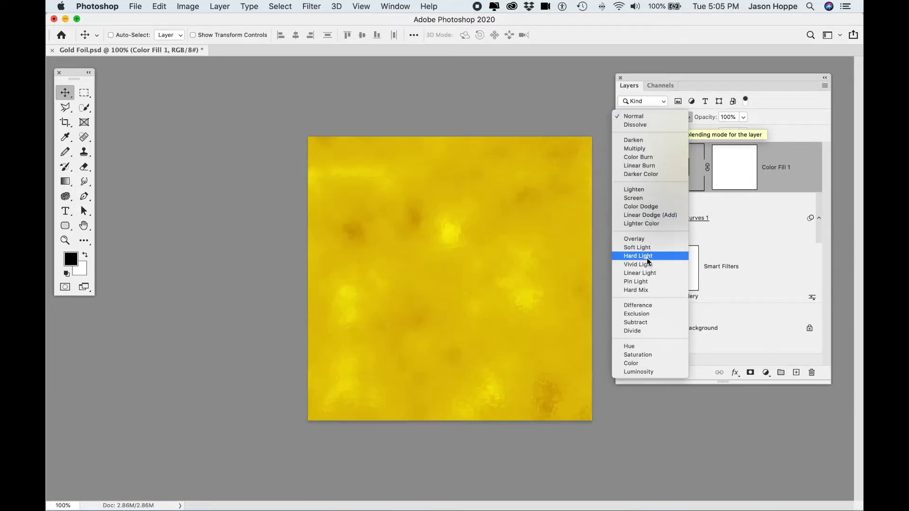
click(647, 257)
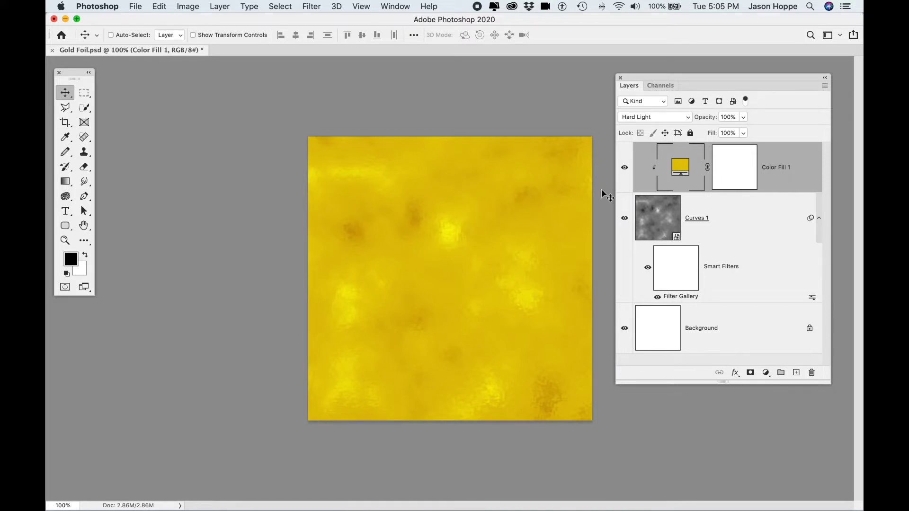
drag(701, 118, 689, 119)
drag(688, 119, 693, 119)
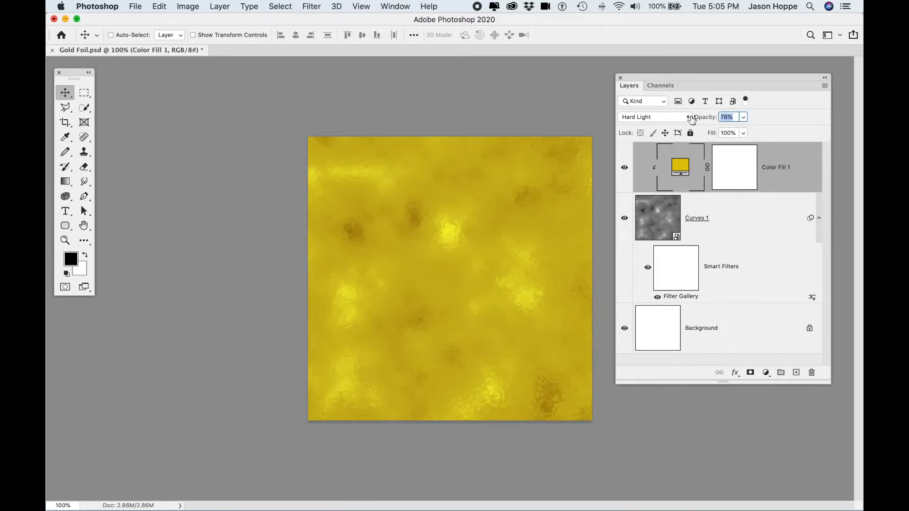
drag(693, 119, 690, 118)
click(662, 220)
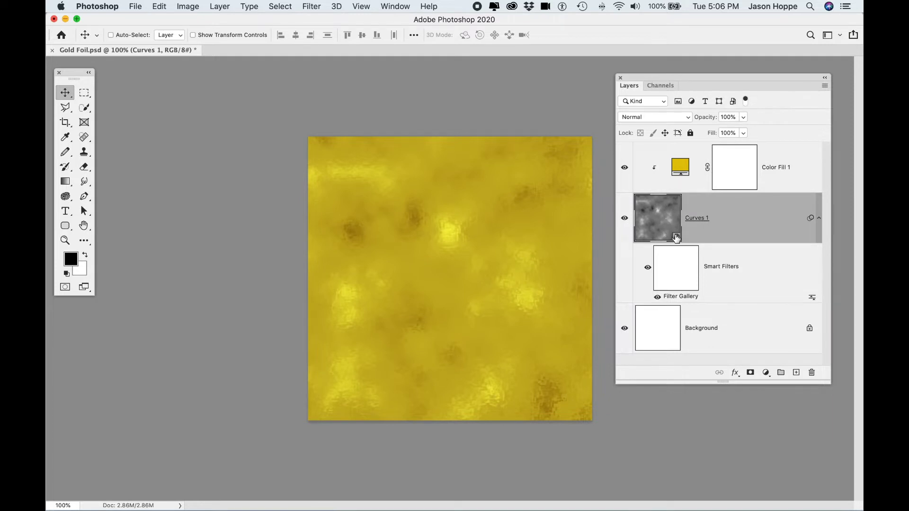
Step: In the Curves 1 smart object, lift shadows, cap highlights, adjust midtones, then save and close
double_click(676, 238)
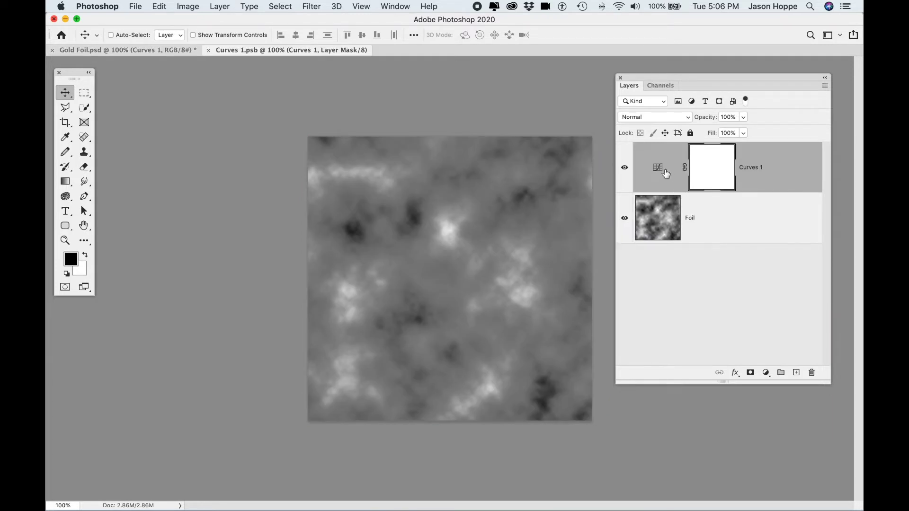
double_click(662, 171)
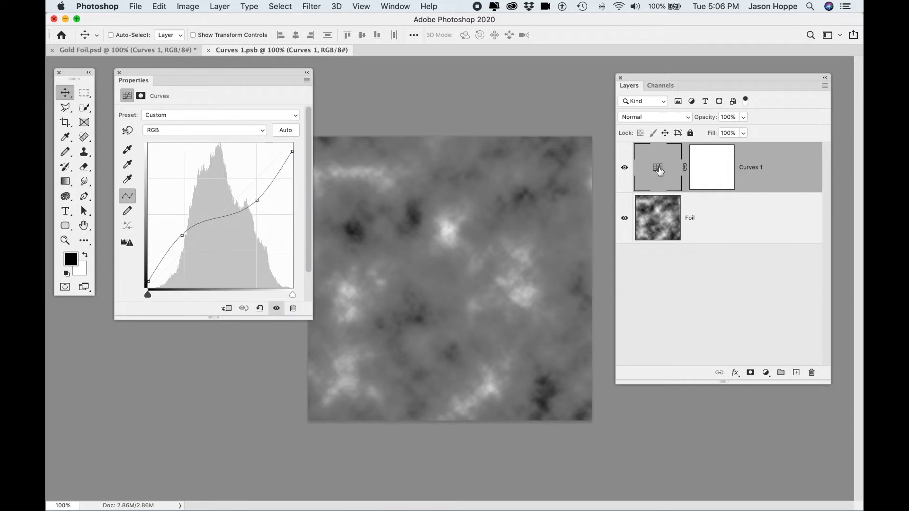
drag(148, 281, 146, 258)
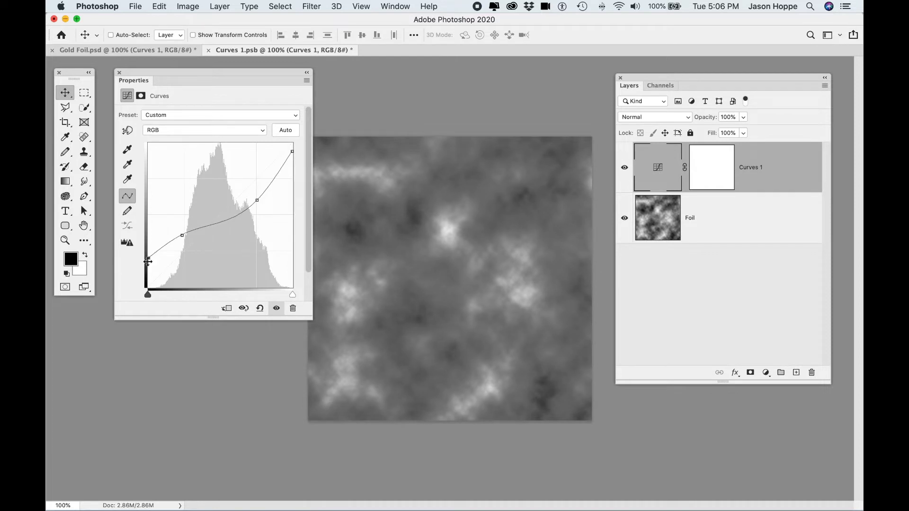
drag(292, 152, 292, 178)
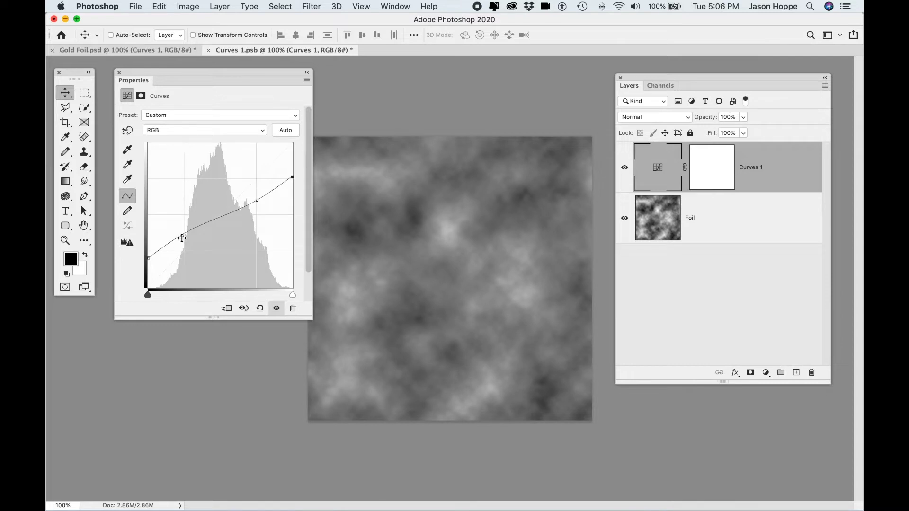
drag(182, 235, 182, 229)
drag(259, 202, 257, 203)
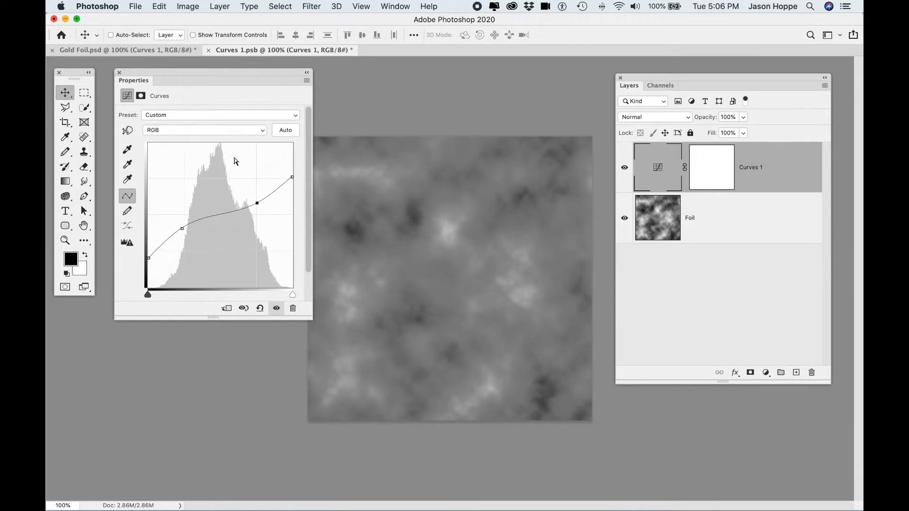
click(119, 72)
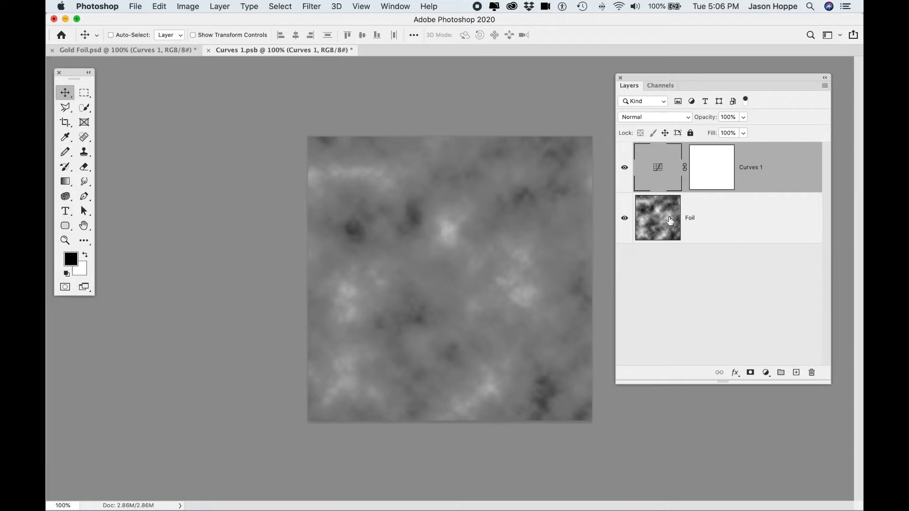
key(super+s)
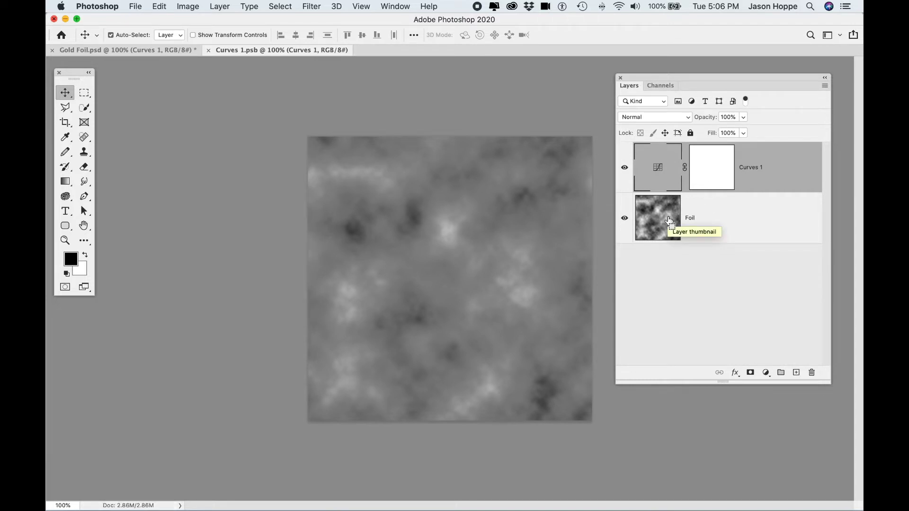
key(super+w)
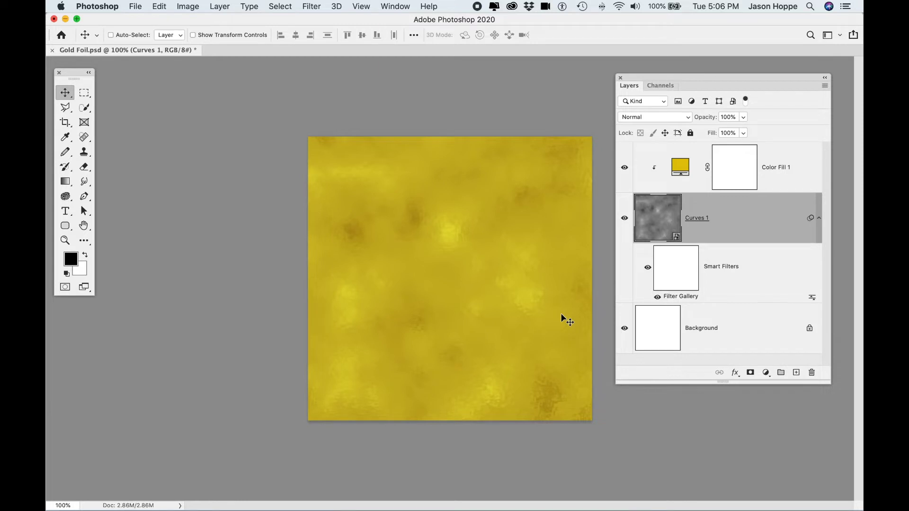
Step: Add a 4137 text layer and move it to the canvas centre
click(806, 163)
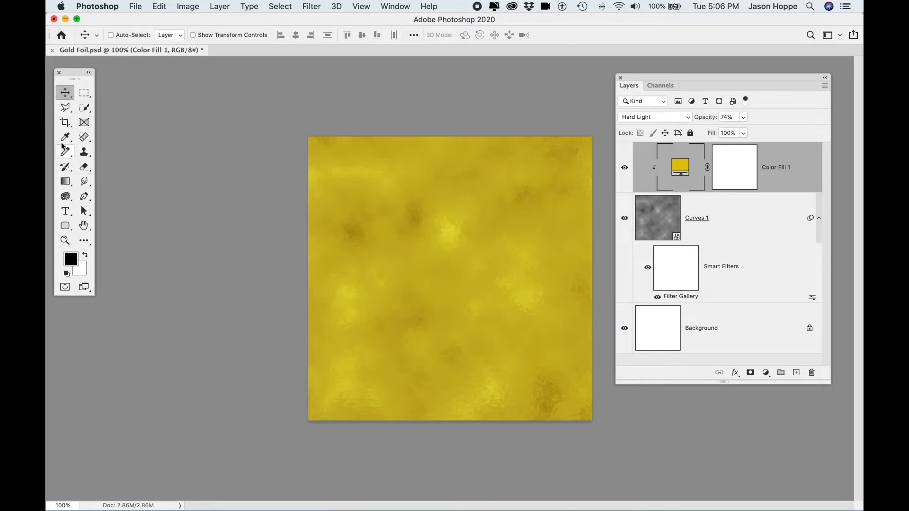
key(t)
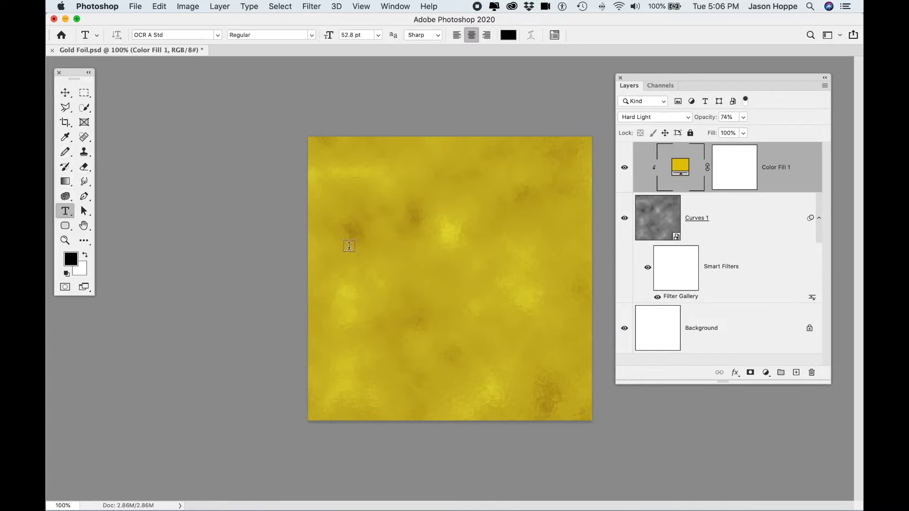
click(349, 258)
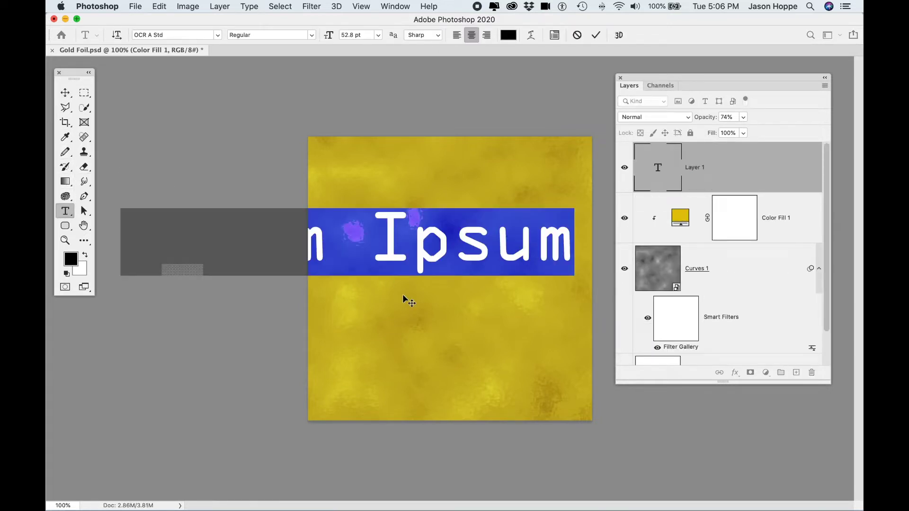
text(137)
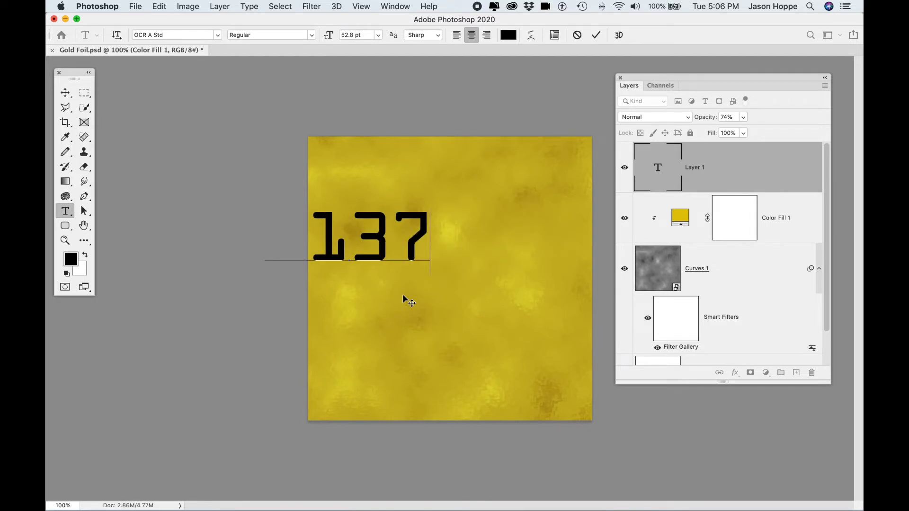
click(65, 92)
drag(369, 254, 476, 287)
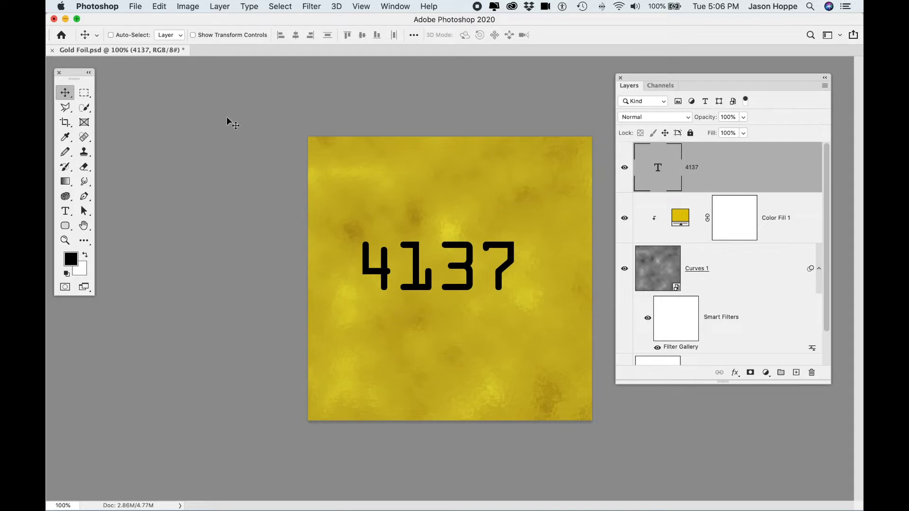
Step: Keep the 4137 text in OCR A Std and nudge it slightly upward
double_click(421, 259)
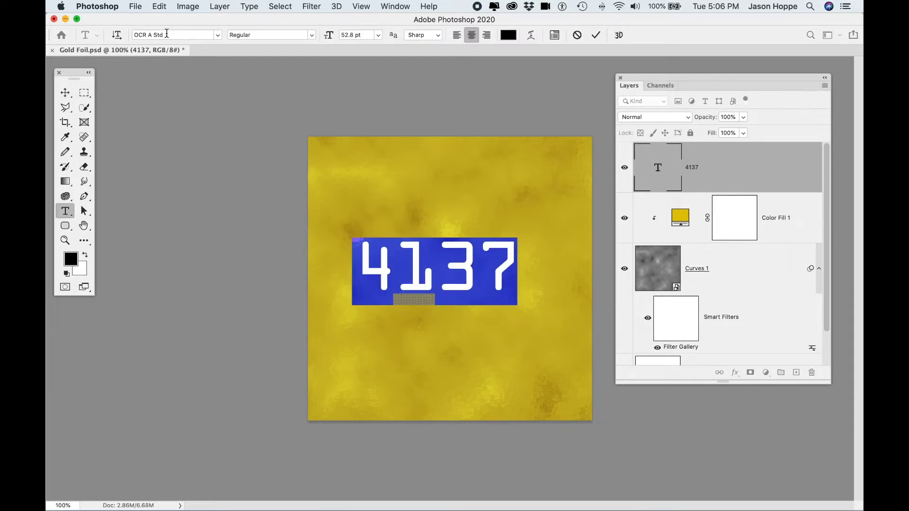
click(217, 35)
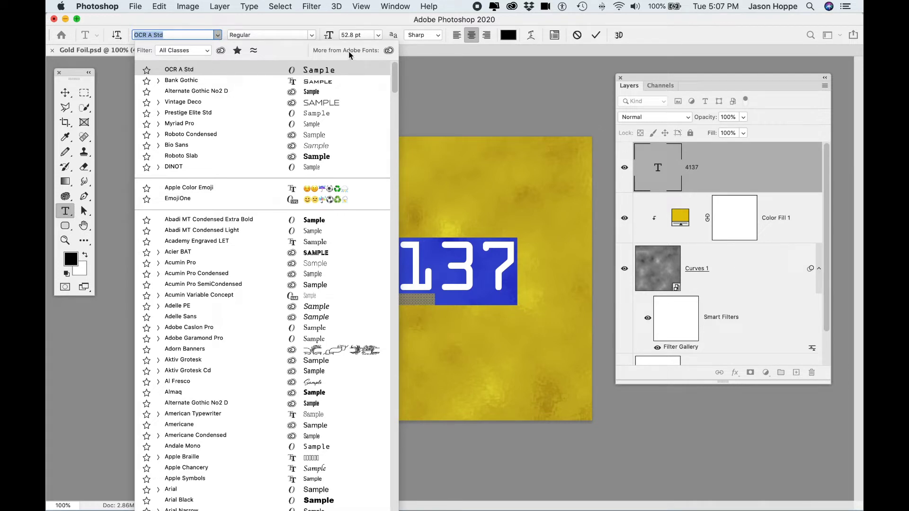
click(219, 36)
click(474, 264)
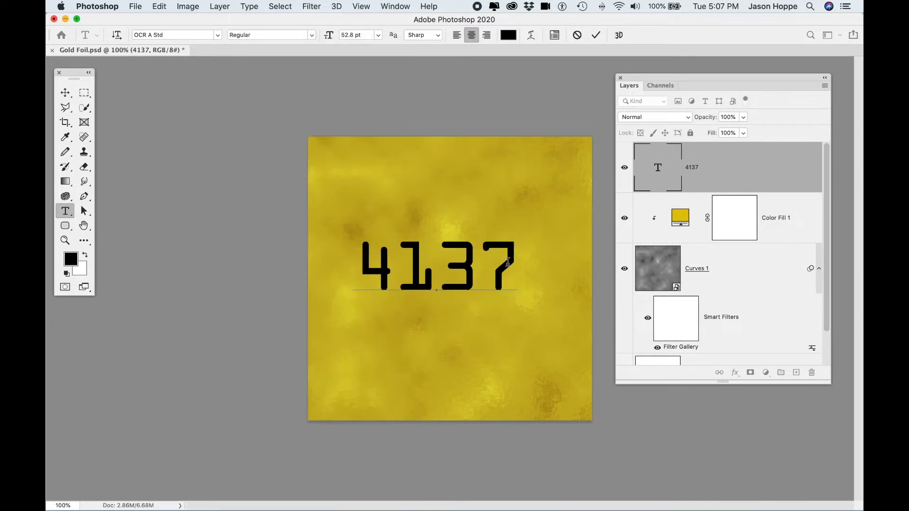
double_click(475, 264)
click(66, 93)
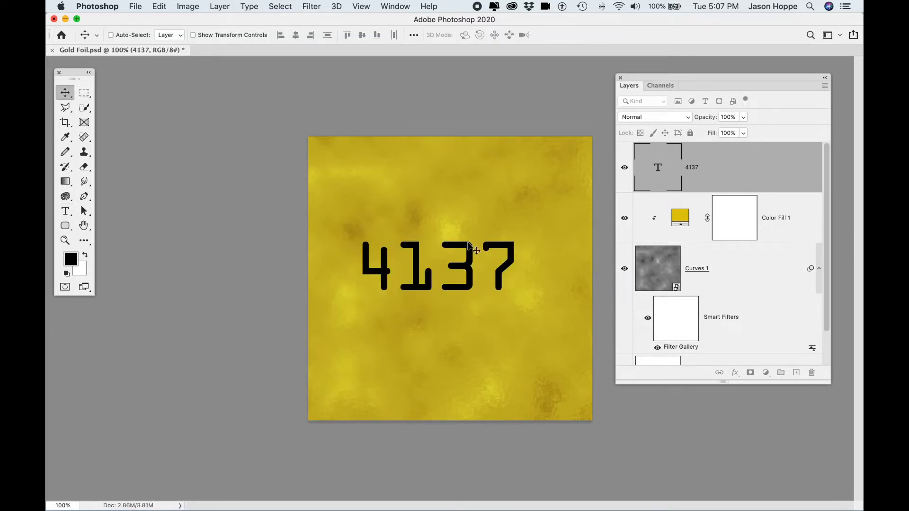
drag(468, 261, 471, 256)
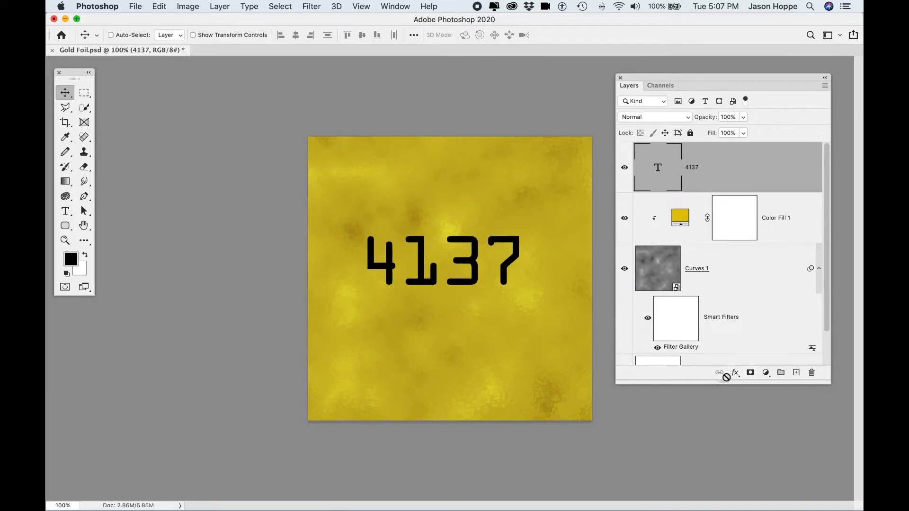
click(735, 374)
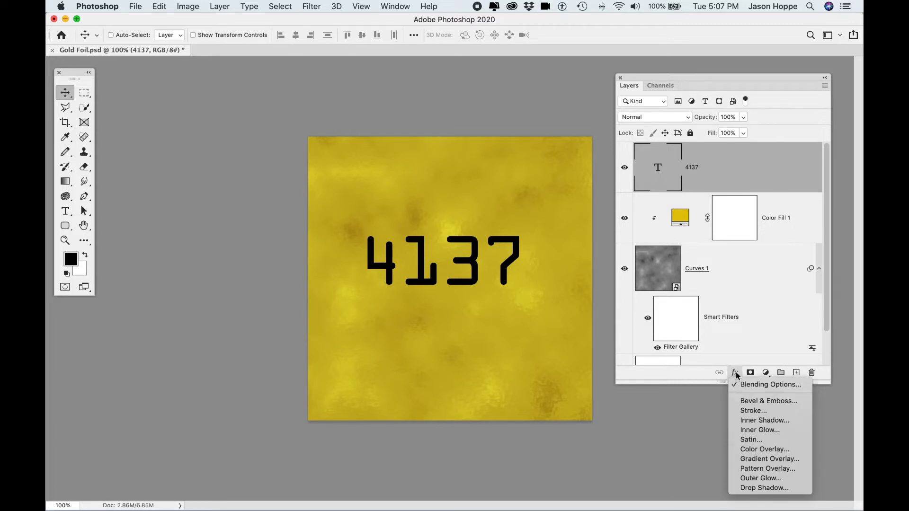
Step: Add Bevel & Emboss to the text with a linear gloss contour, trying Outer Bevel
click(758, 405)
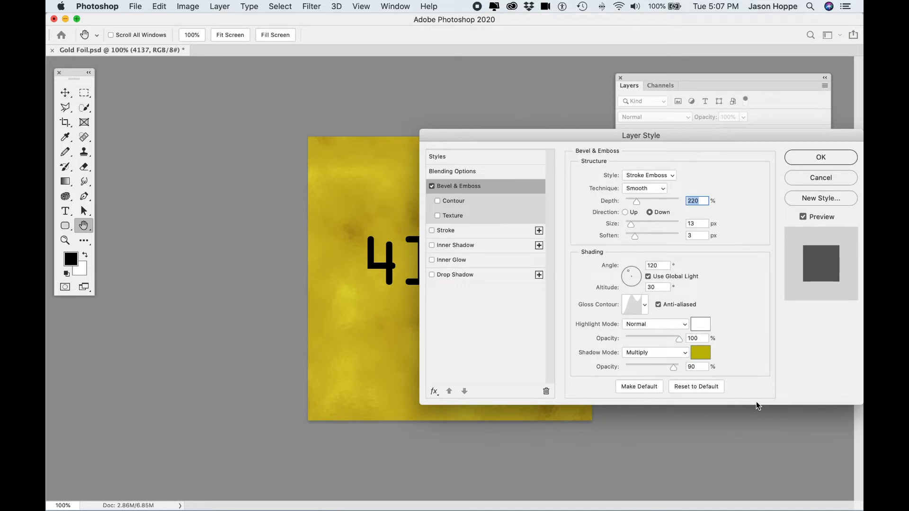
drag(631, 137, 370, 144)
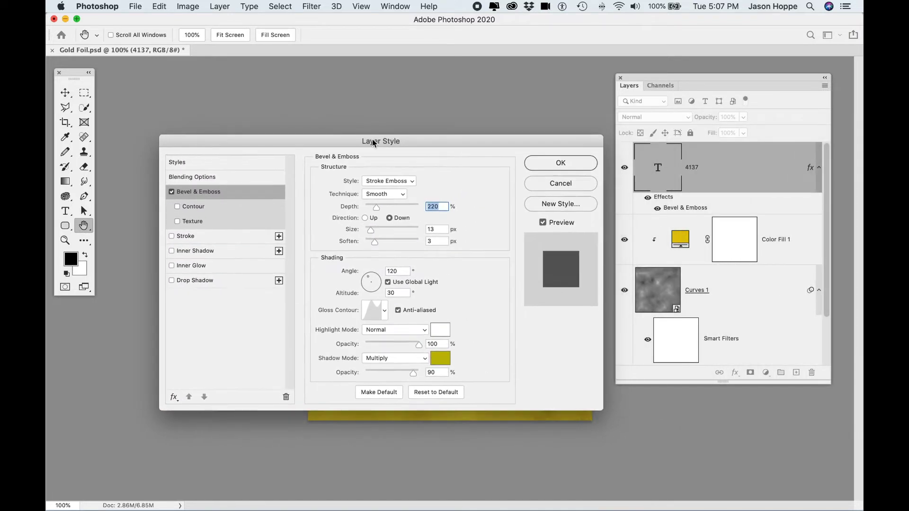
click(384, 311)
click(315, 307)
mouse_move(286, 141)
mouse_down()
mouse_move(160, 130)
mouse_move(150, 161)
mouse_up()
drag(262, 160, 226, 146)
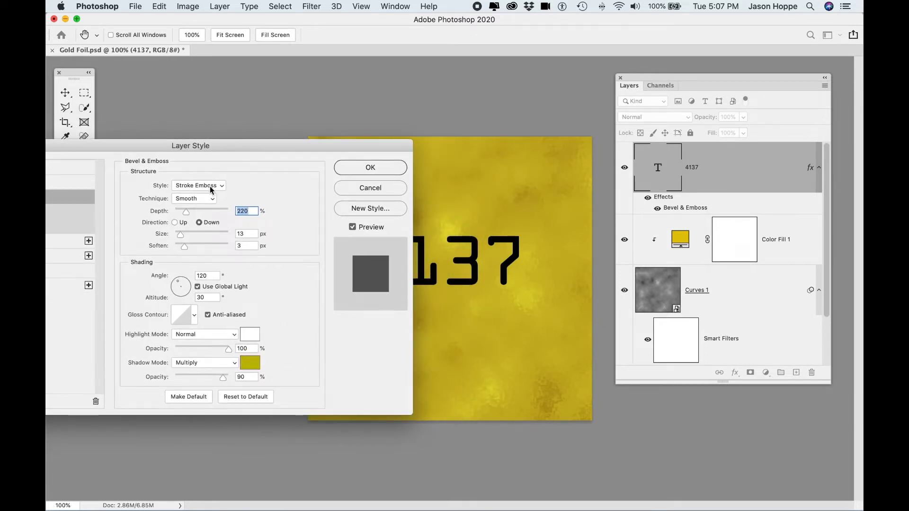
click(199, 185)
click(205, 153)
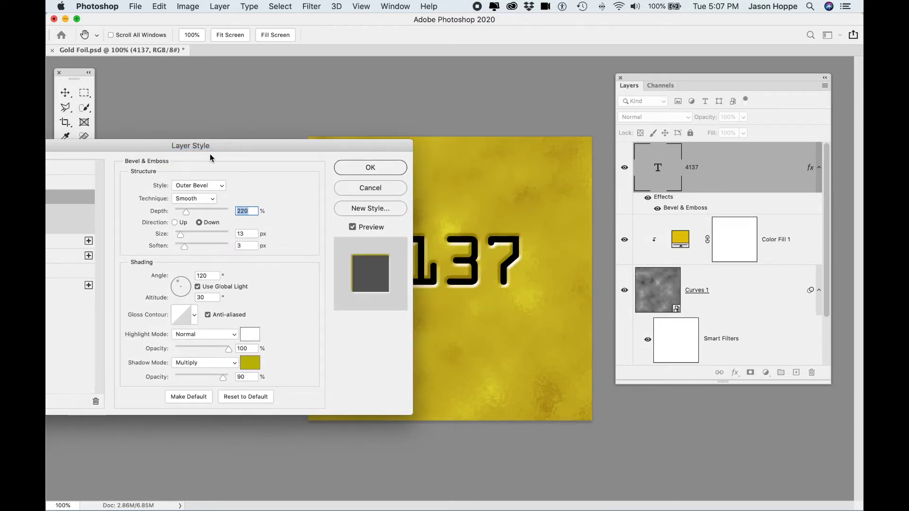
drag(239, 147, 242, 135)
Step: Set the bevel to Inner Bevel, direction Up, depth 126% and size 13 px
click(179, 211)
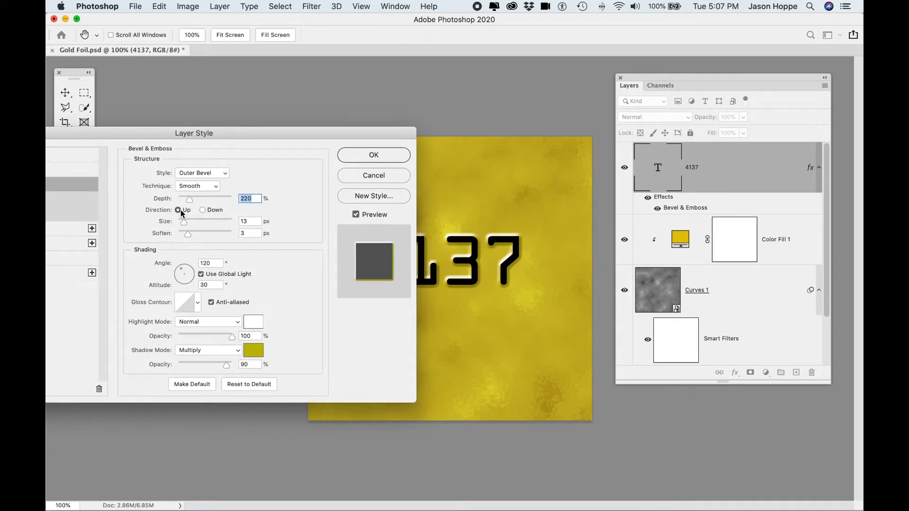
mouse_move(297, 135)
mouse_down()
mouse_move(268, 121)
mouse_move(326, 107)
mouse_up()
click(200, 141)
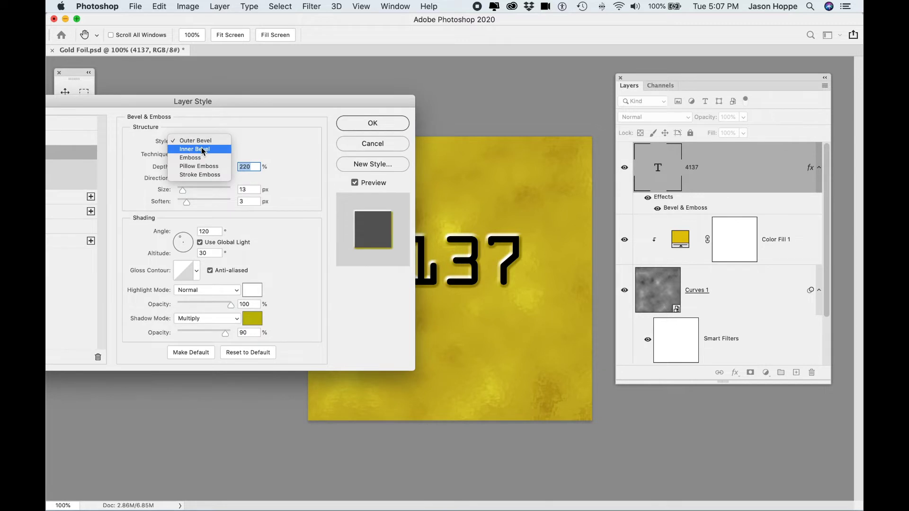
click(202, 149)
drag(334, 105, 278, 106)
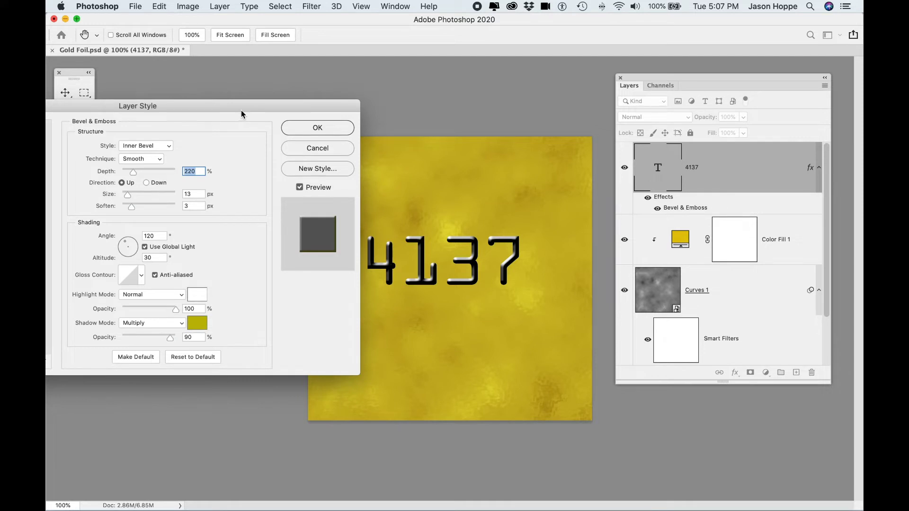
drag(242, 113, 243, 115)
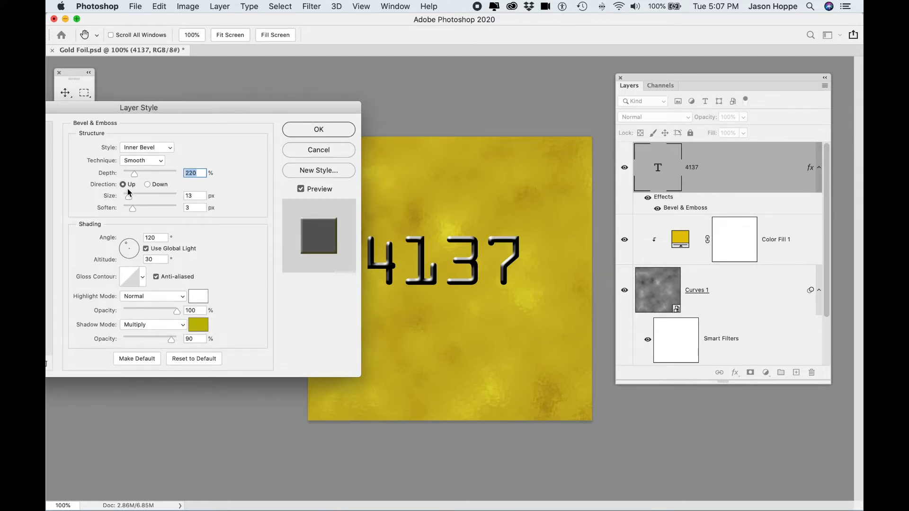
drag(132, 173, 129, 172)
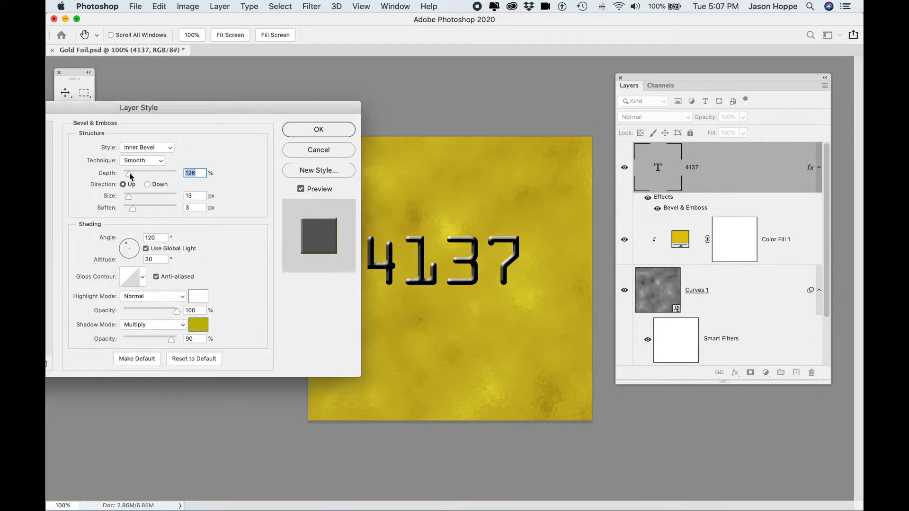
drag(132, 196, 128, 195)
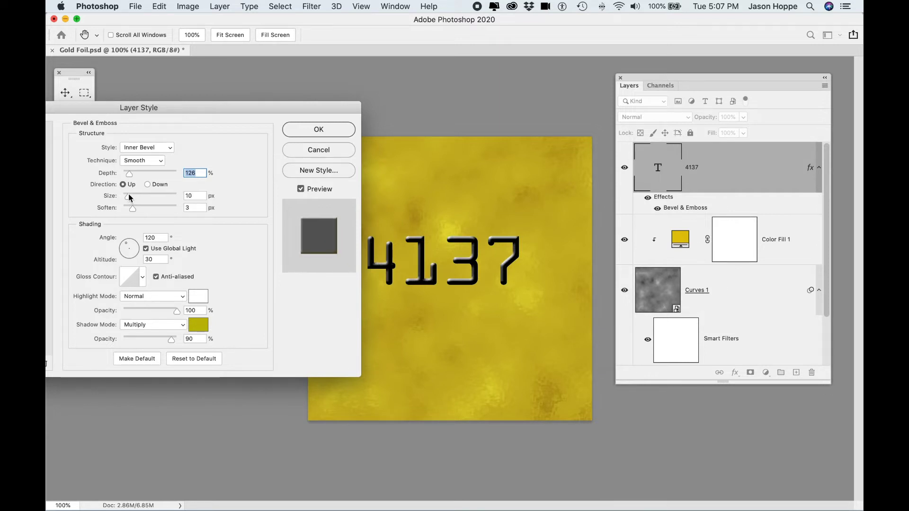
click(129, 194)
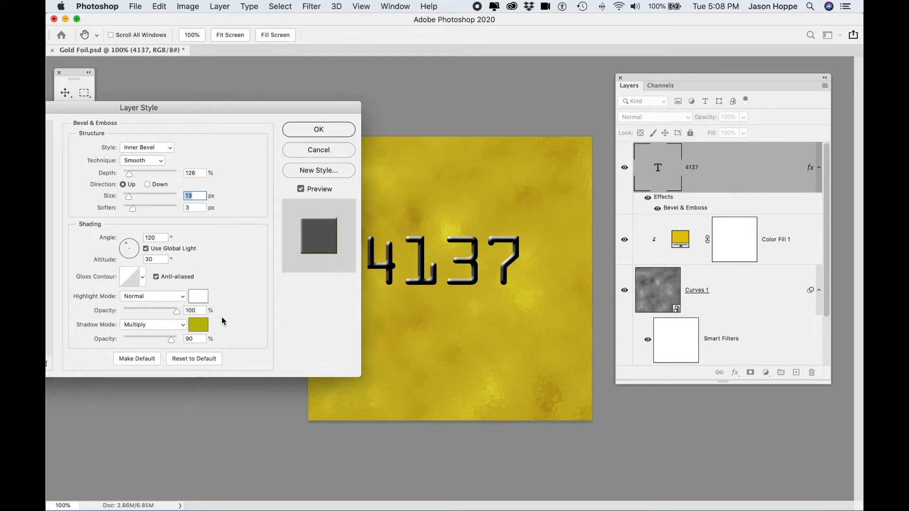
click(200, 328)
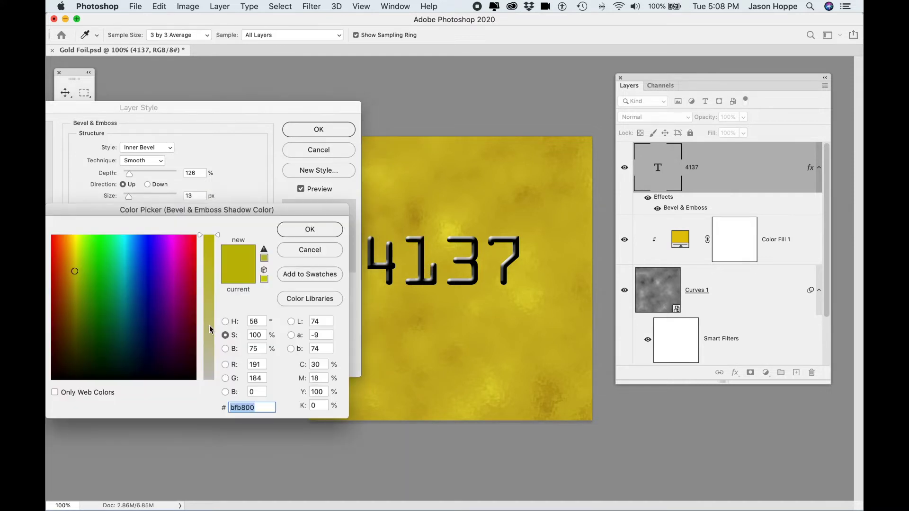
Step: Sample gold #c5ae1f from the foil as the bevel's Multiply shadow colour
click(437, 320)
click(320, 233)
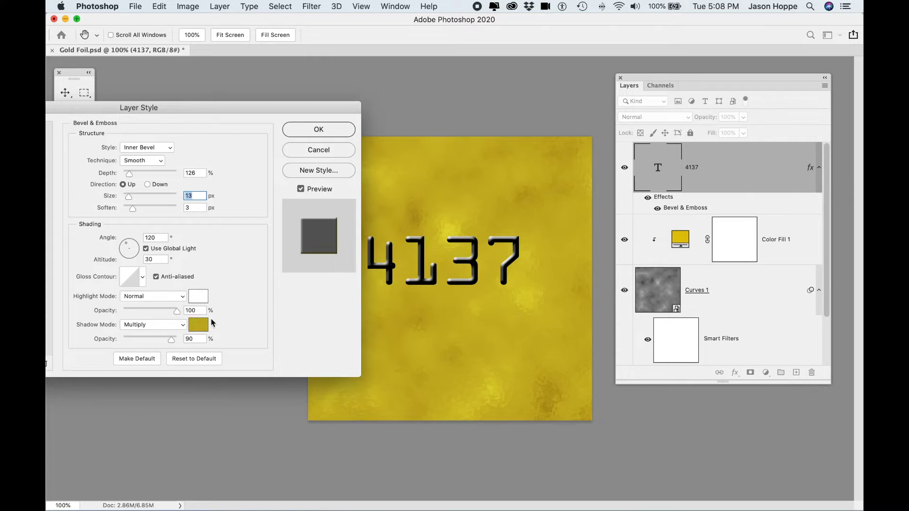
click(201, 327)
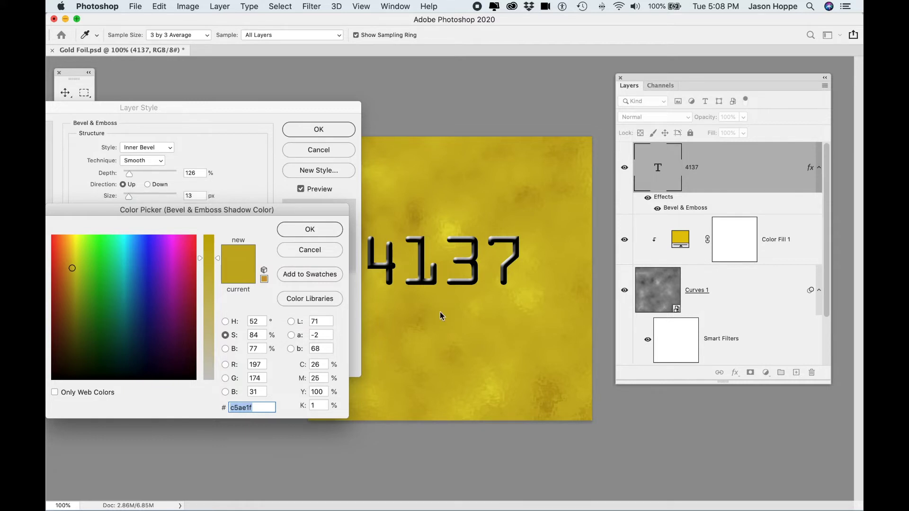
click(309, 230)
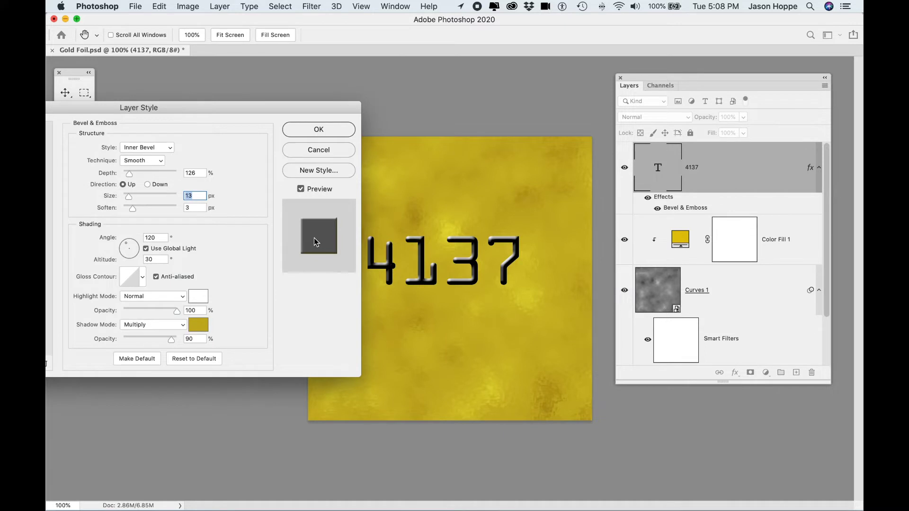
Step: Try several gloss contour presets on the 4137 bevel and settle on a ring-style one
click(143, 279)
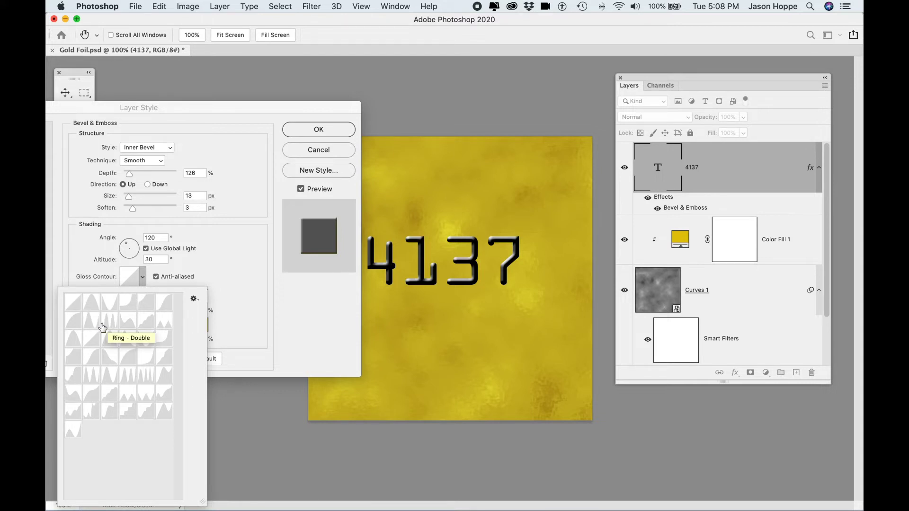
click(167, 362)
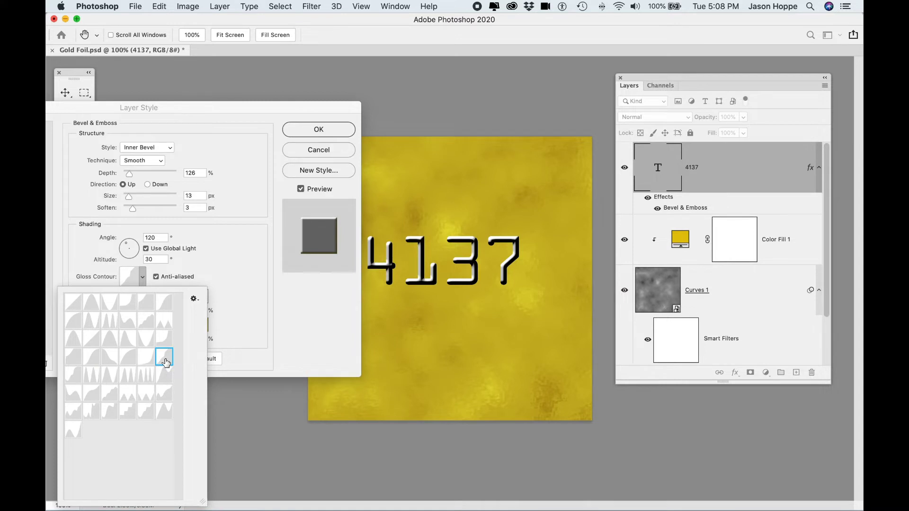
click(109, 323)
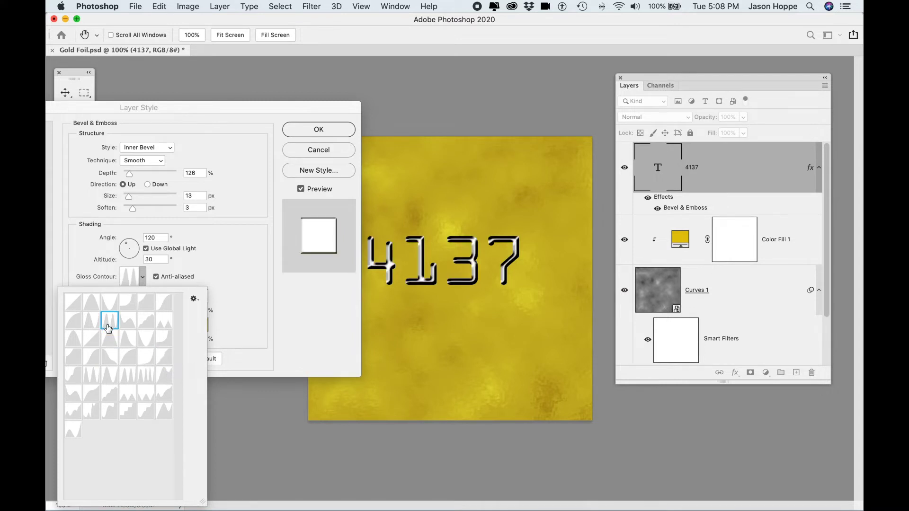
click(108, 337)
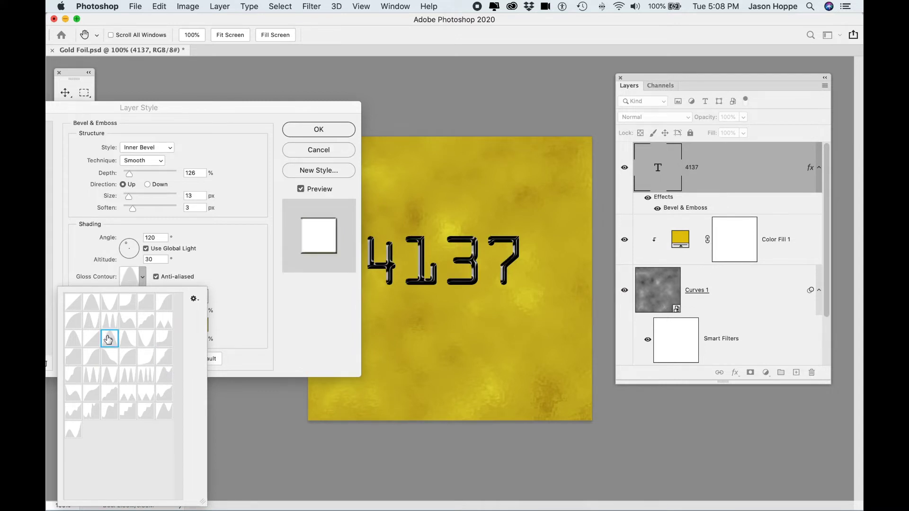
click(95, 375)
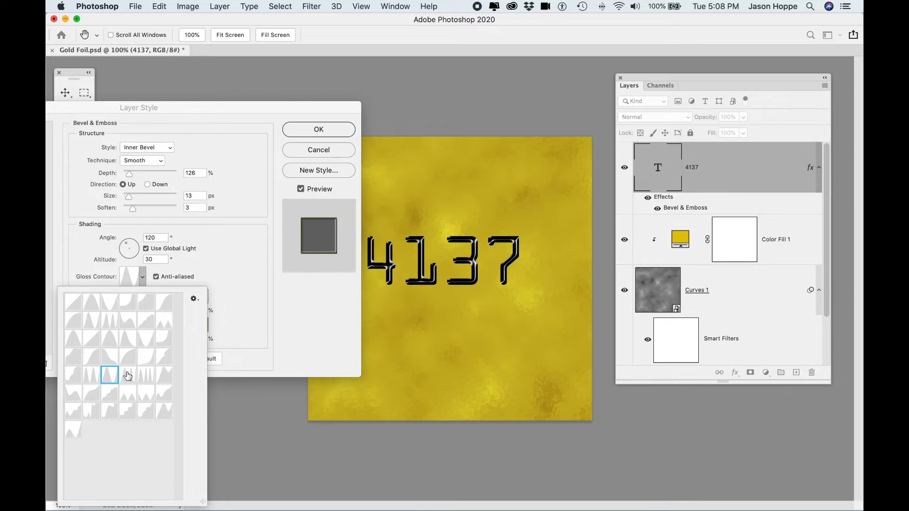
click(164, 363)
click(164, 376)
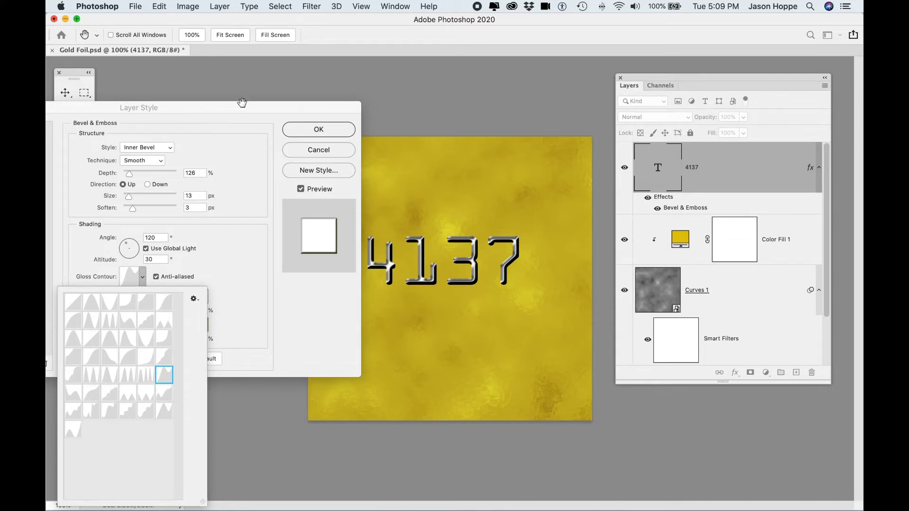
click(284, 112)
Step: Set the bevel depth to 84% with direction Up and apply the layer style
drag(260, 111, 280, 110)
drag(153, 175, 148, 176)
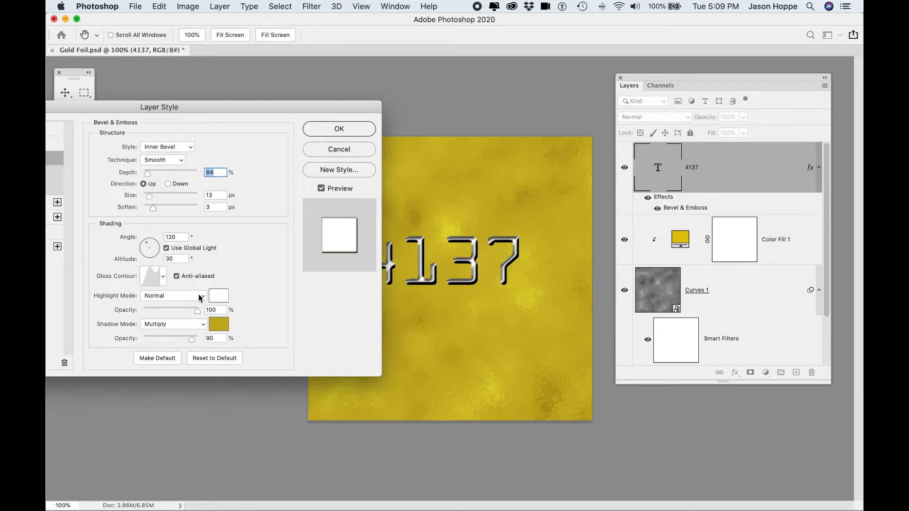
click(164, 280)
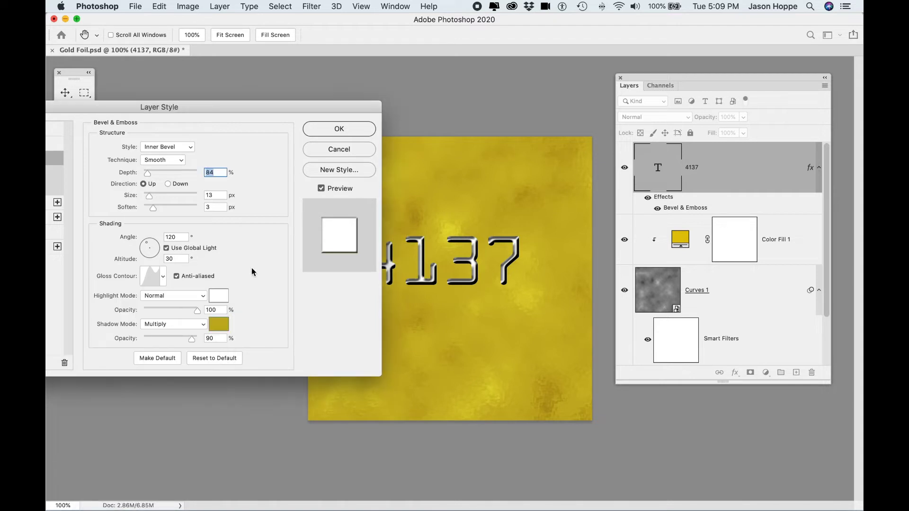
click(169, 184)
click(143, 184)
click(348, 130)
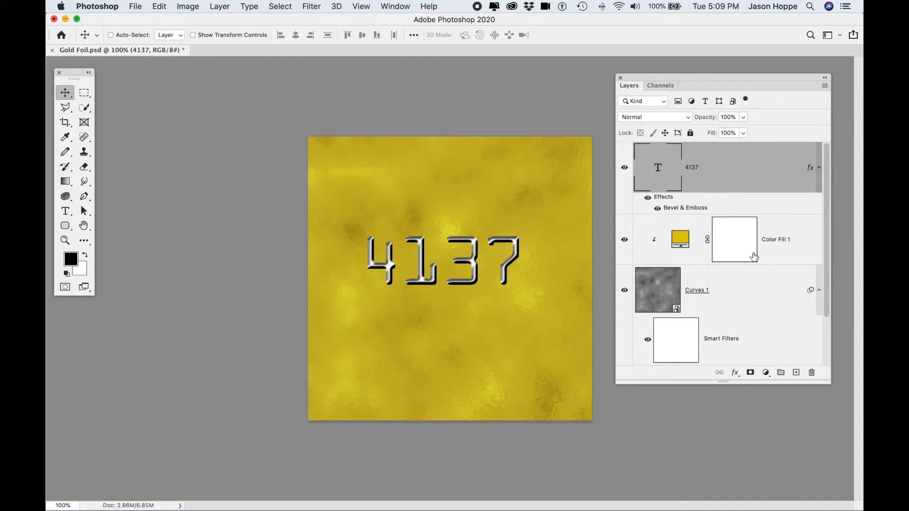
Step: Duplicate Color Fill 1 above the 4137 text, clip it to the digits, then hide the copy
click(792, 248)
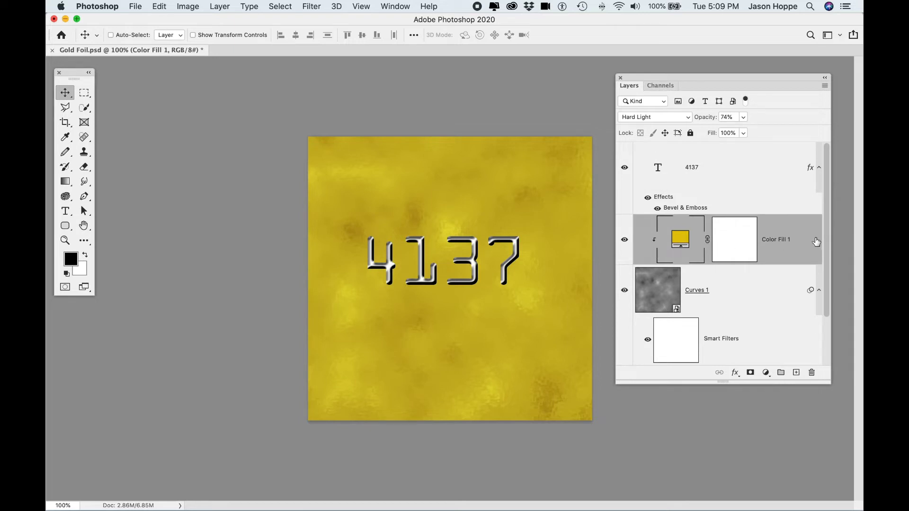
drag(724, 381, 723, 439)
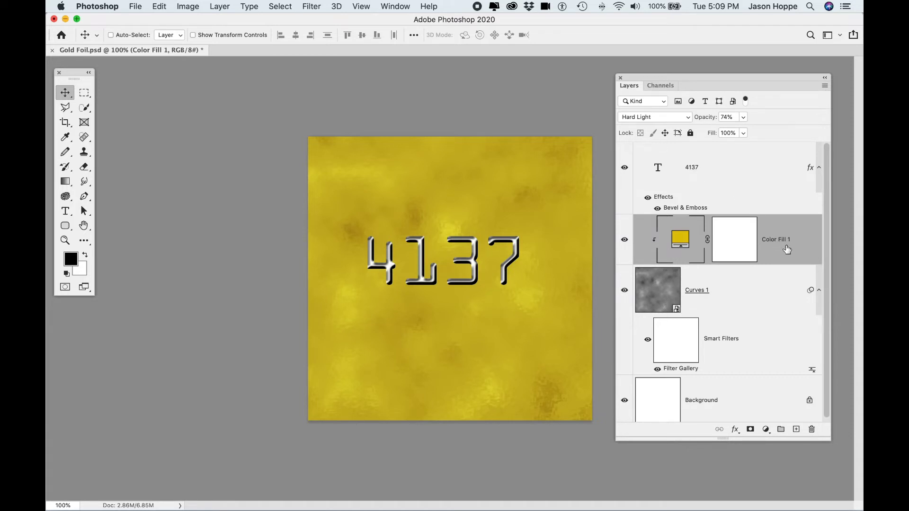
drag(788, 250, 782, 168)
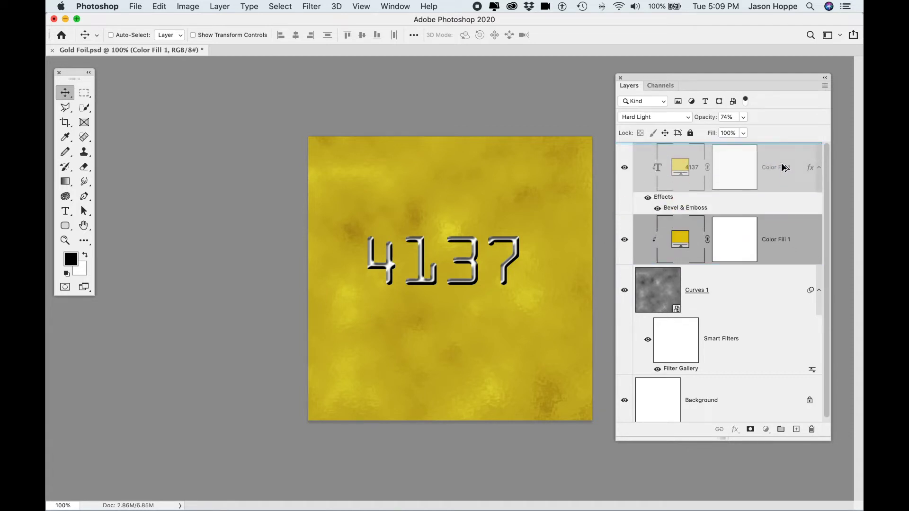
drag(648, 173, 751, 191)
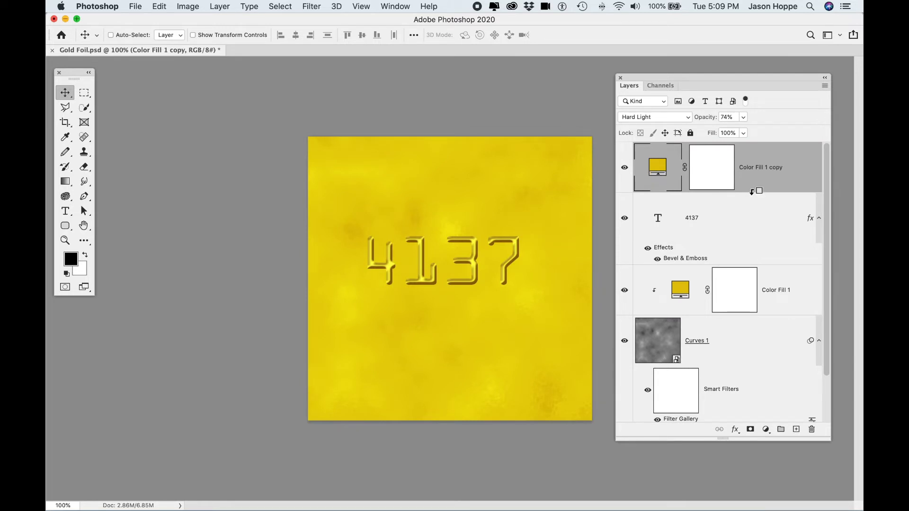
alt+click(751, 191)
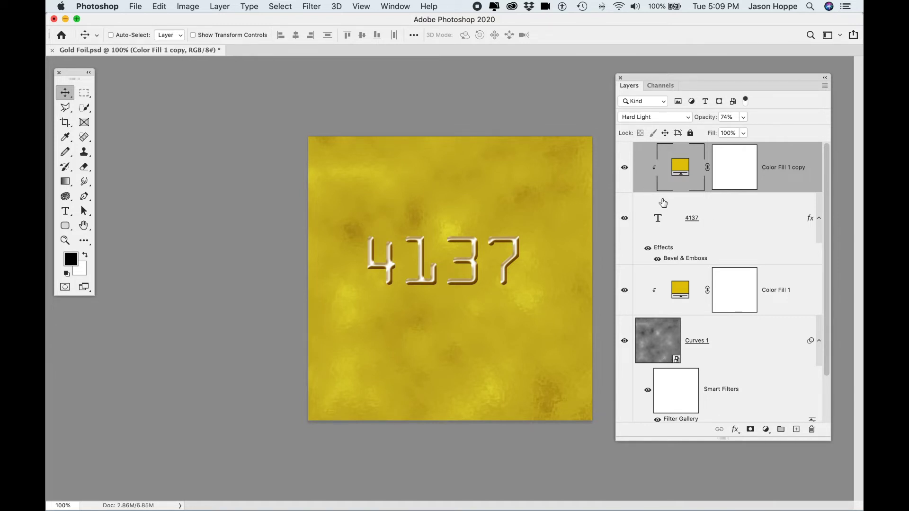
click(624, 168)
Step: Hide the original 4137 layer, duplicate it to the top, and show the 4137 copy
click(624, 218)
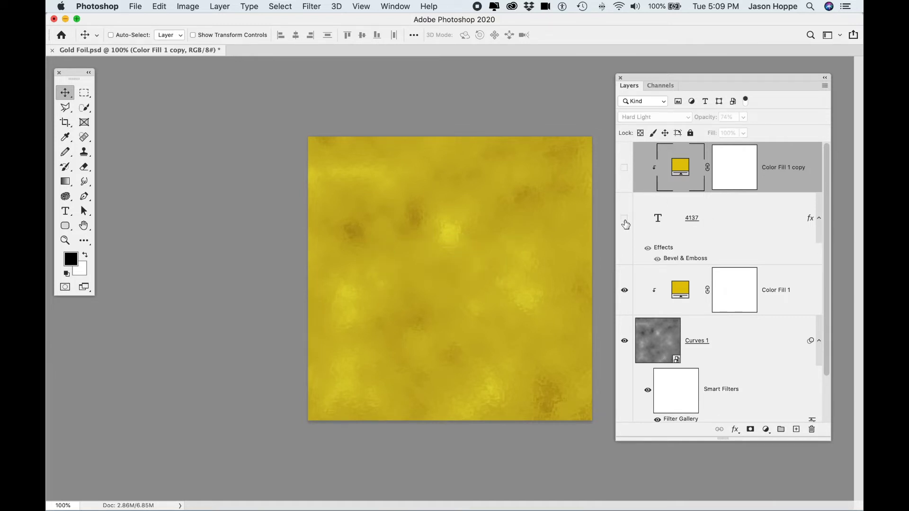
click(744, 230)
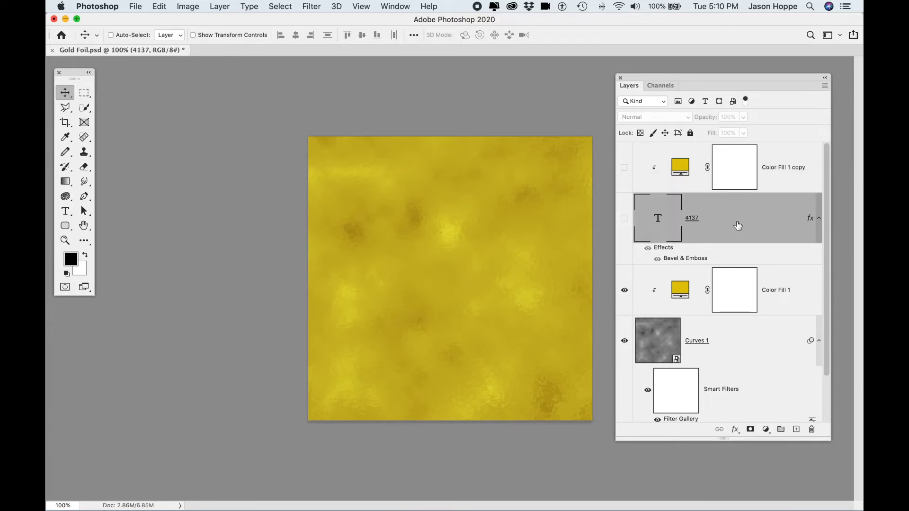
drag(731, 225, 736, 156)
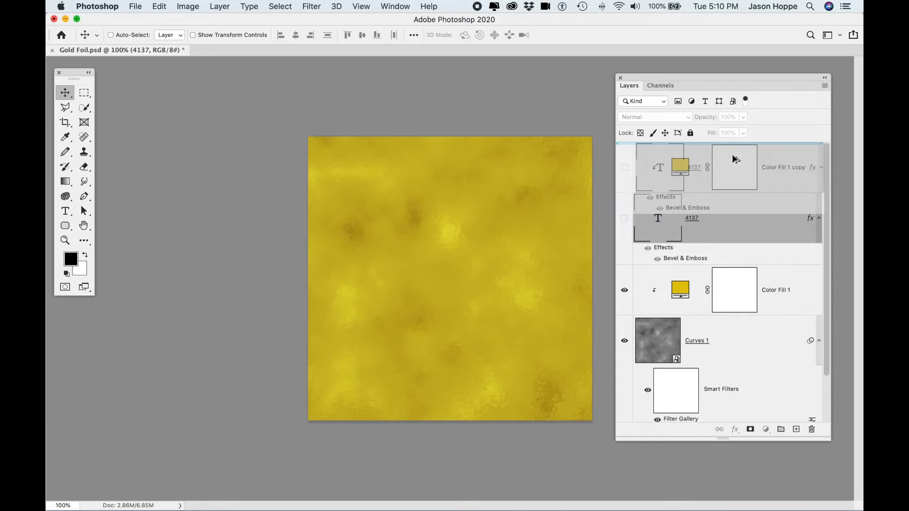
click(624, 168)
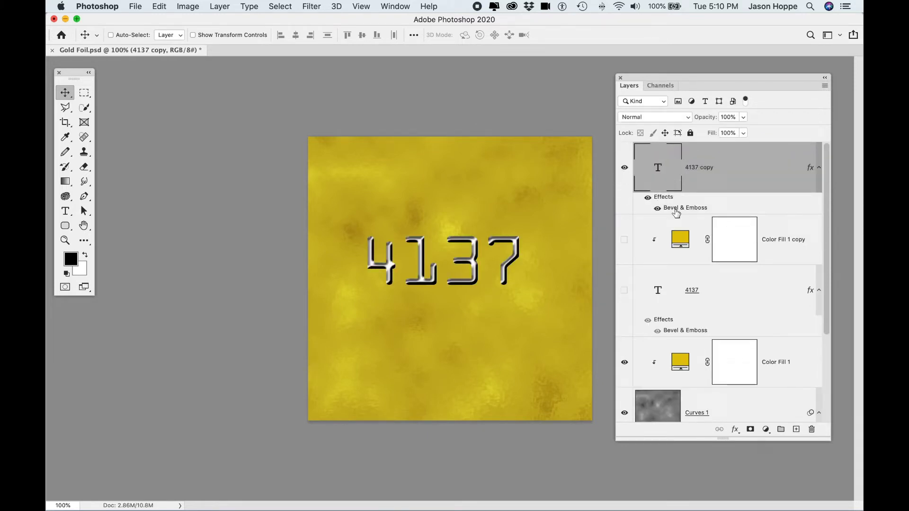
right_click(659, 198)
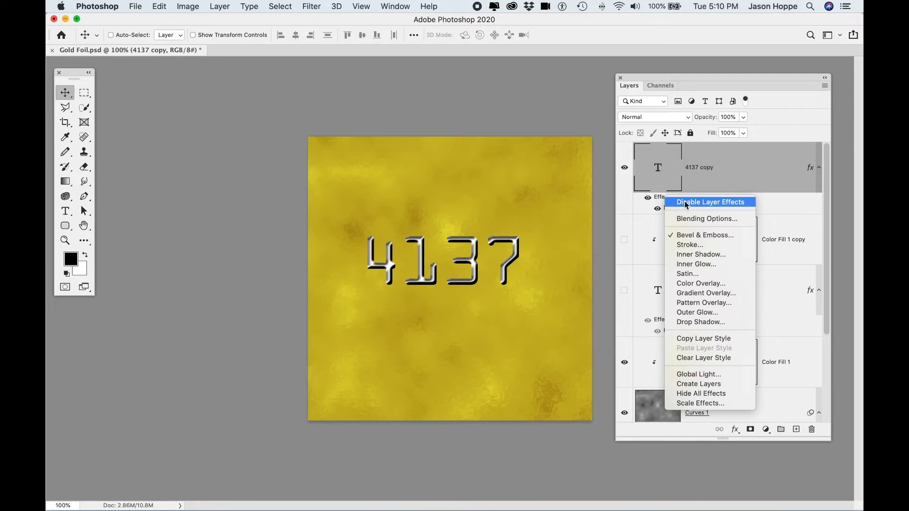
Step: Remove the Bevel & Emboss from 4137 copy and keep the original 4137 layer hidden
click(663, 201)
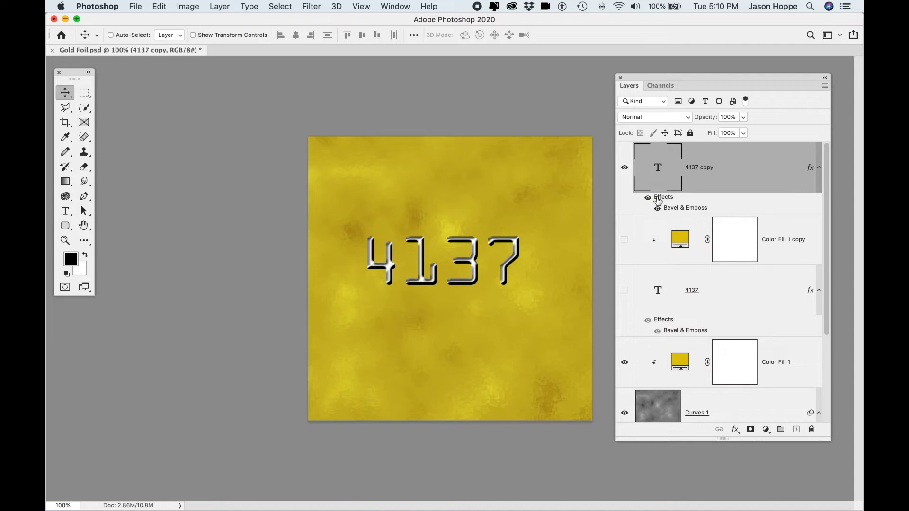
drag(658, 201, 812, 430)
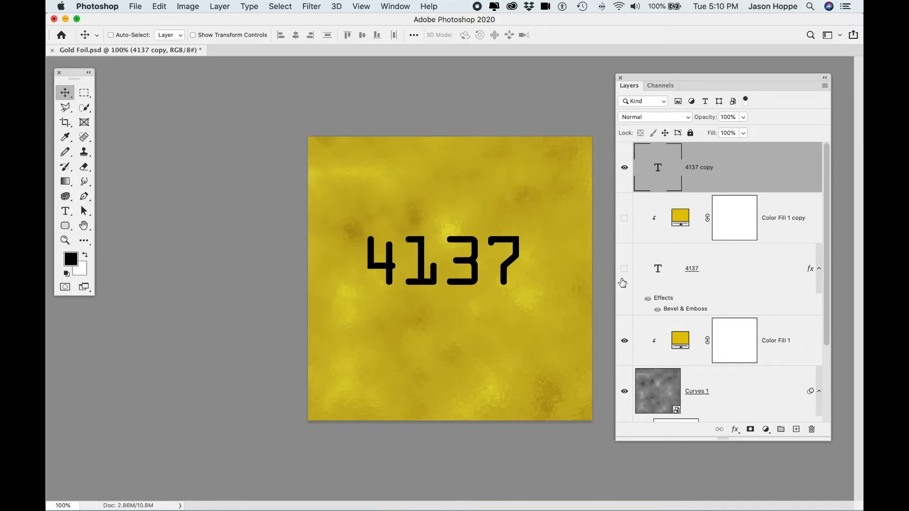
click(624, 270)
click(735, 430)
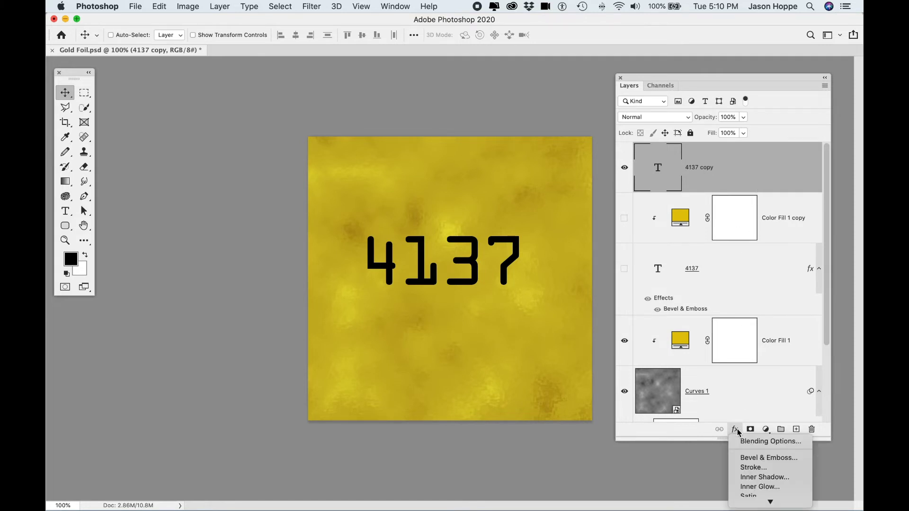
Step: Add a Stroke to 4137 copy using a dark gold colour sampled from the foil
click(753, 423)
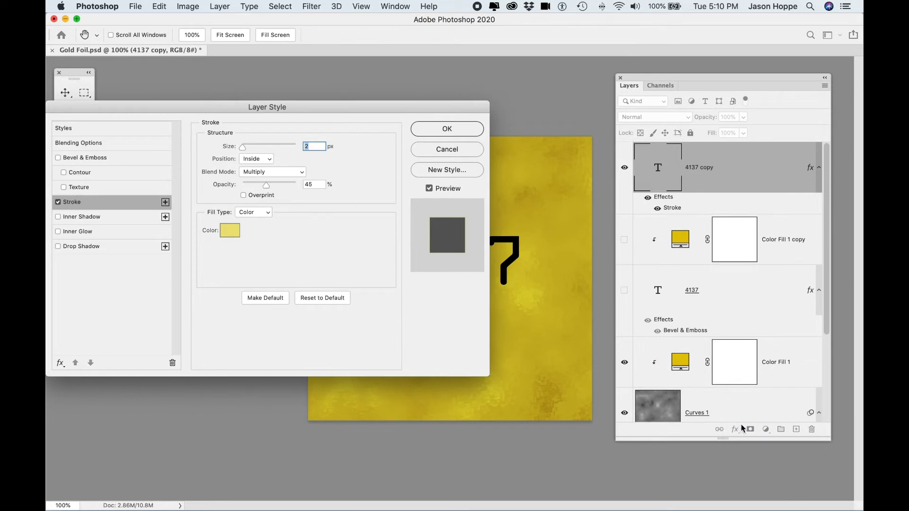
drag(286, 114, 220, 119)
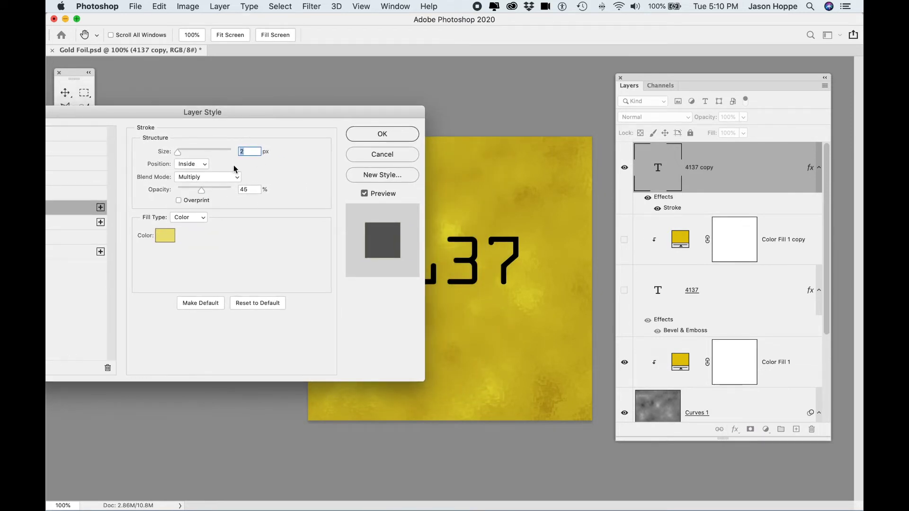
drag(231, 116, 280, 119)
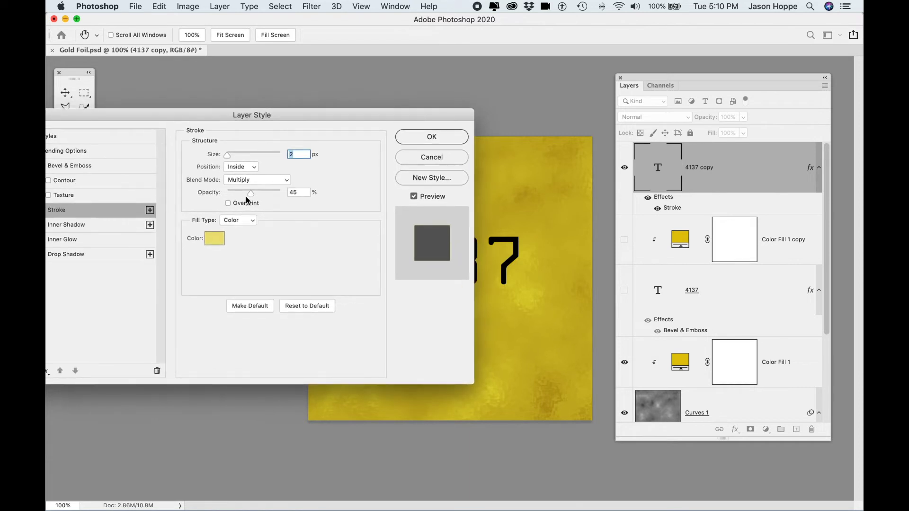
click(214, 239)
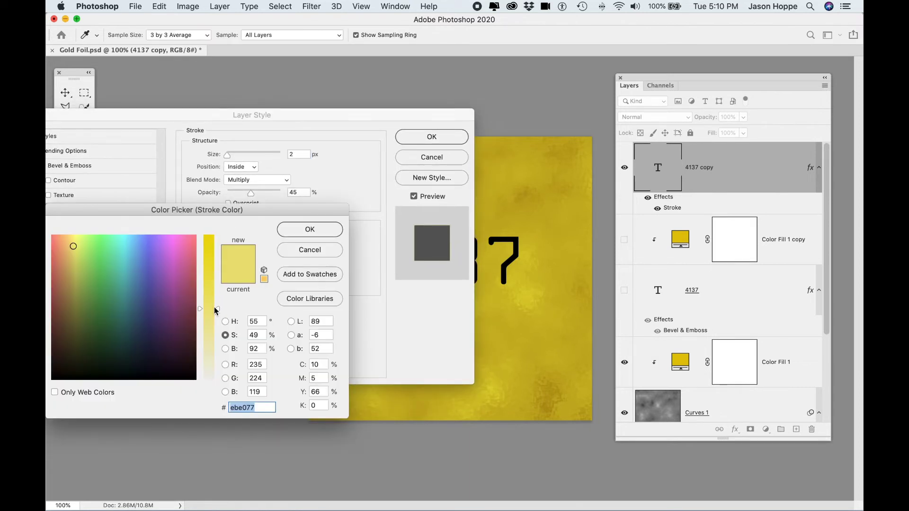
drag(215, 310, 218, 233)
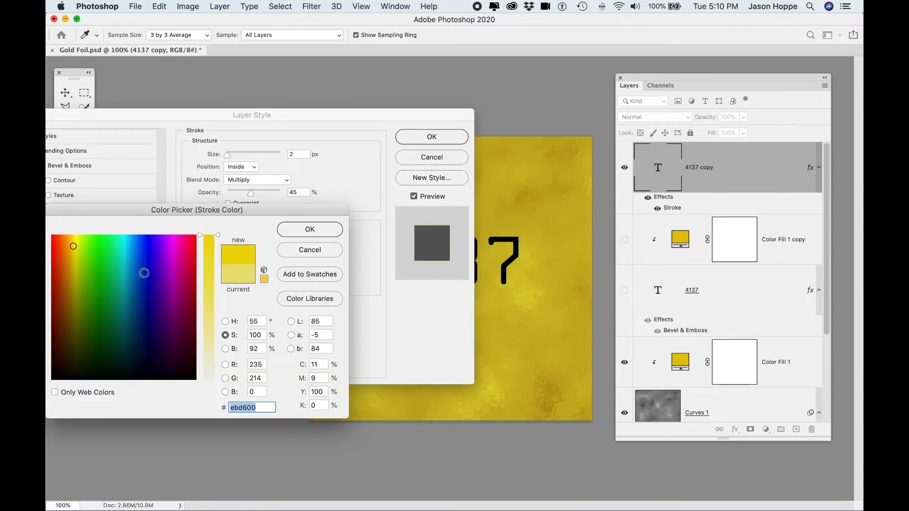
click(548, 390)
click(309, 229)
Step: Make the stroke 4 px, positioned Inside, Multiply at 45% opacity, and apply it
drag(405, 114, 345, 109)
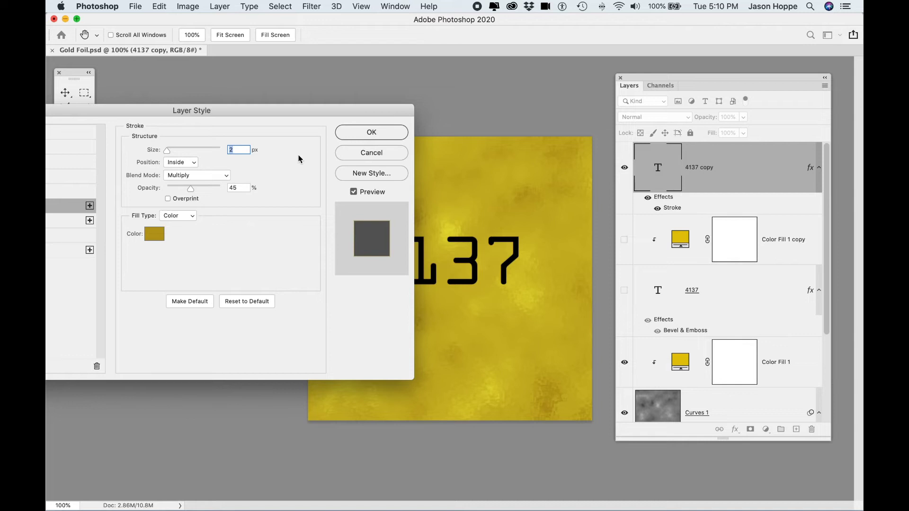
drag(167, 150, 168, 152)
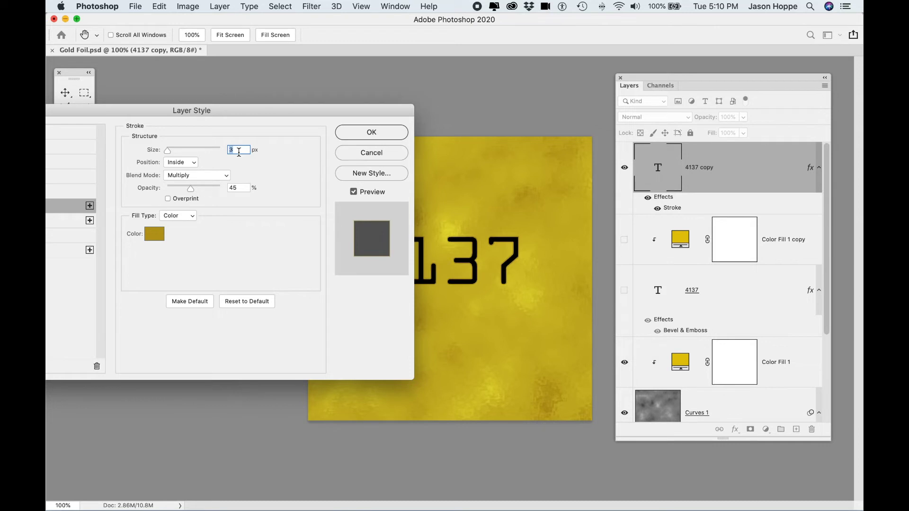
click(189, 163)
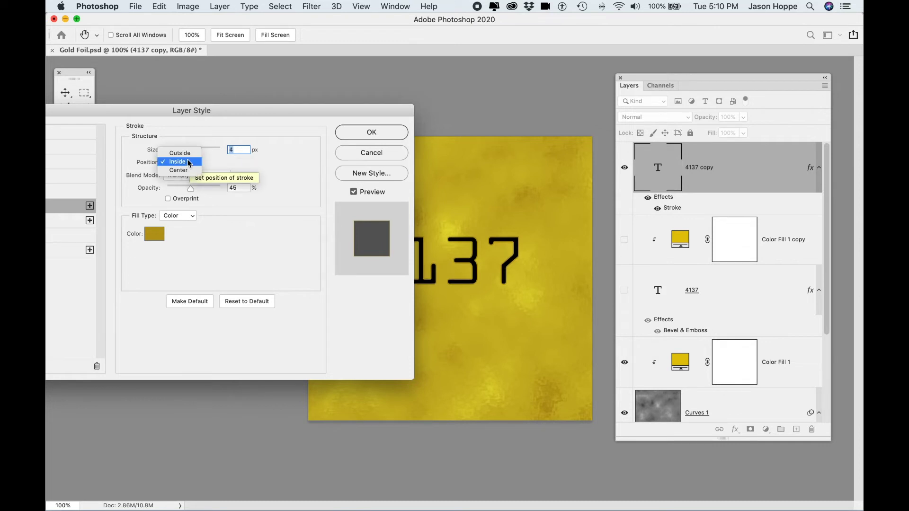
click(187, 169)
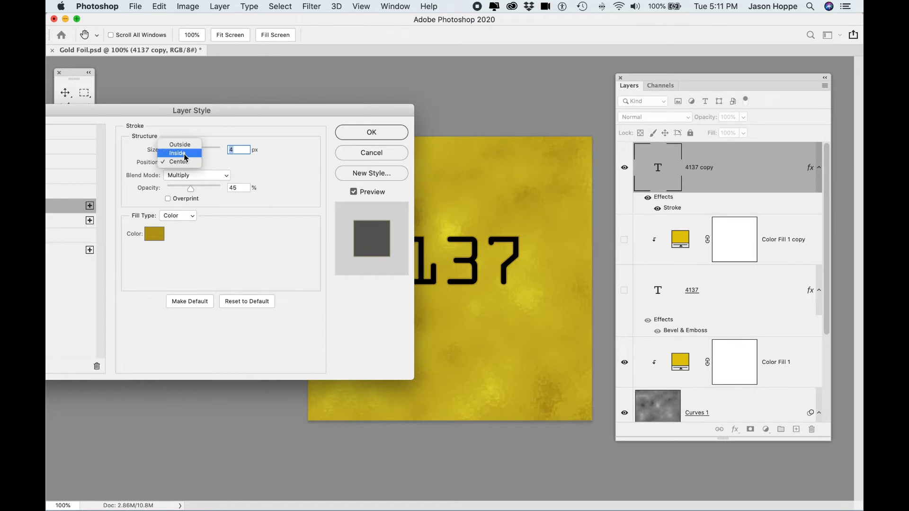
click(184, 145)
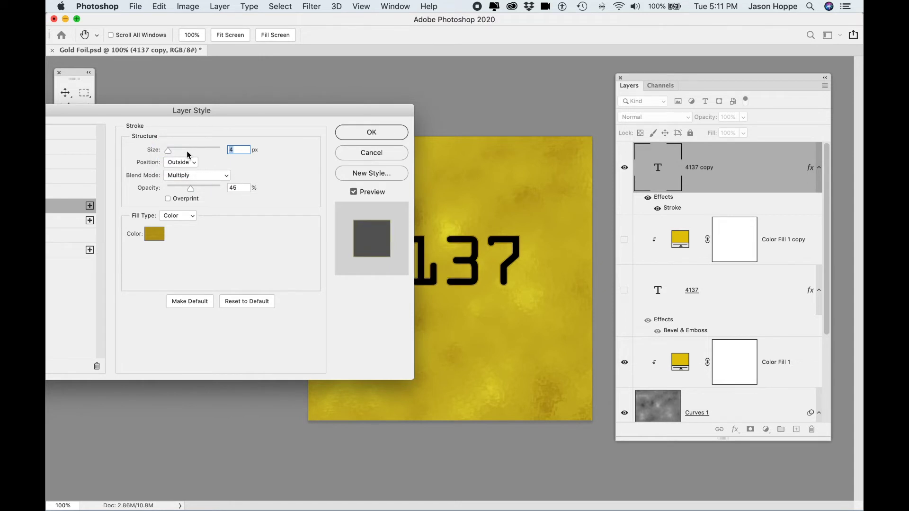
click(189, 161)
click(188, 170)
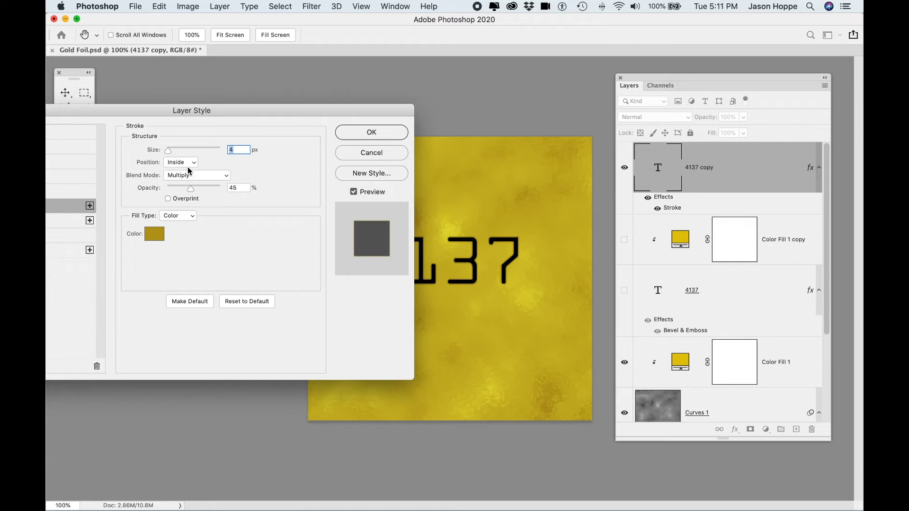
click(181, 163)
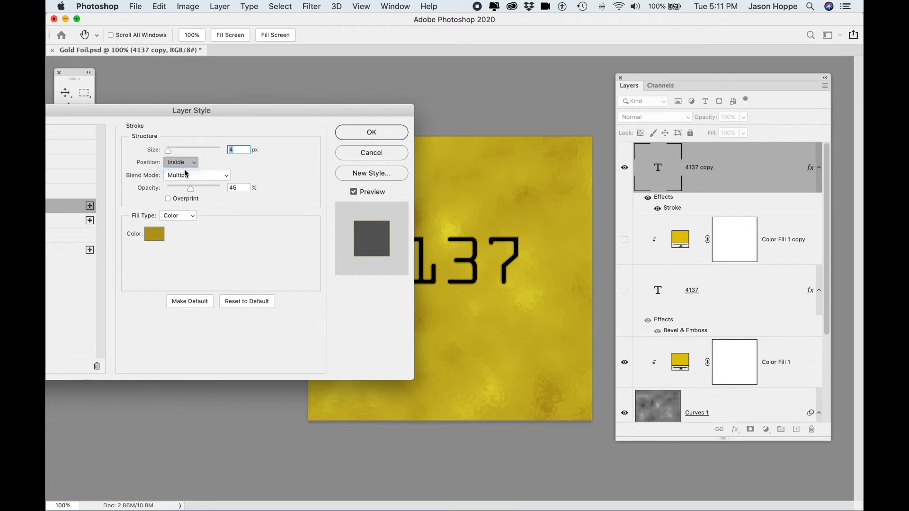
click(182, 166)
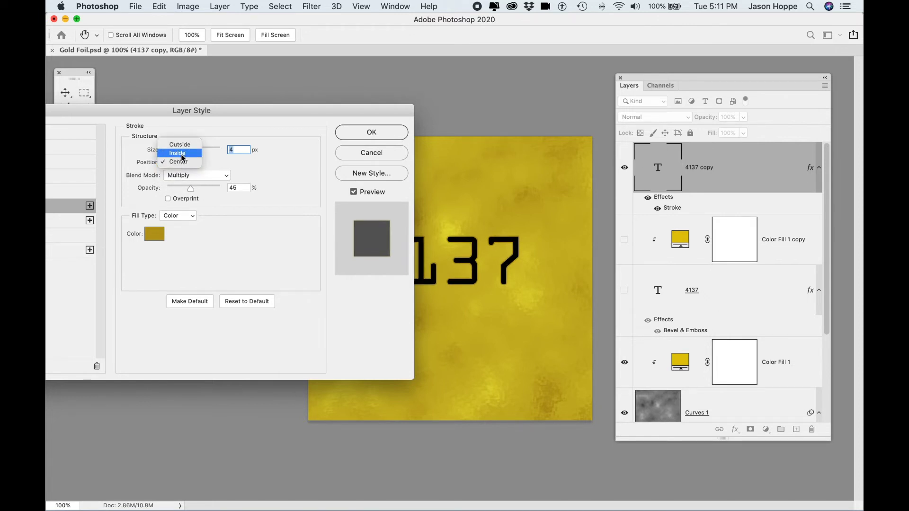
click(181, 154)
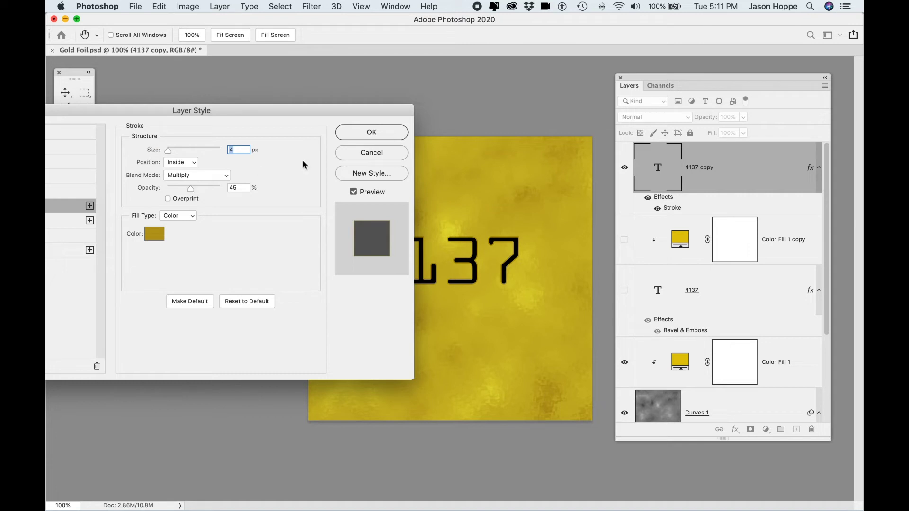
click(355, 137)
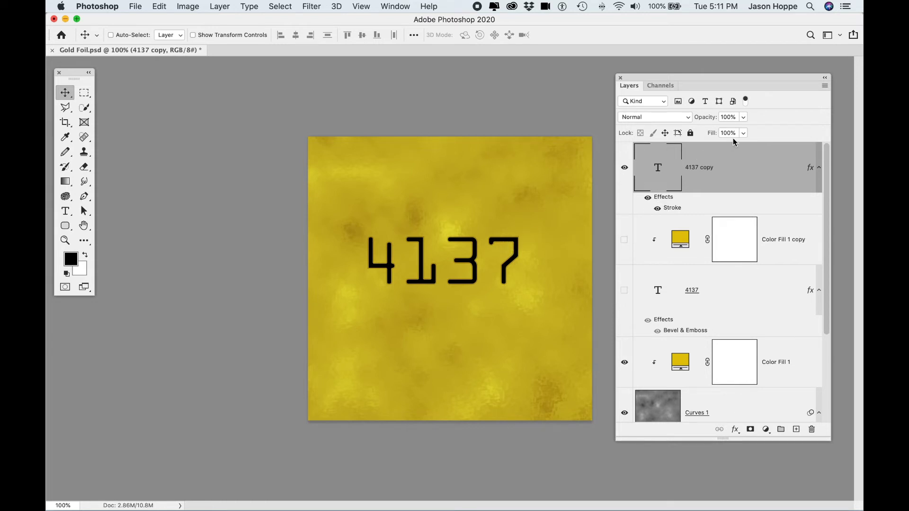
Step: Set the 4137 copy layer's Fill to 0% so only its stroke outline shows
drag(712, 137, 625, 139)
drag(712, 133, 836, 136)
mouse_move(706, 117)
mouse_down()
mouse_move(518, 118)
mouse_move(826, 119)
mouse_up()
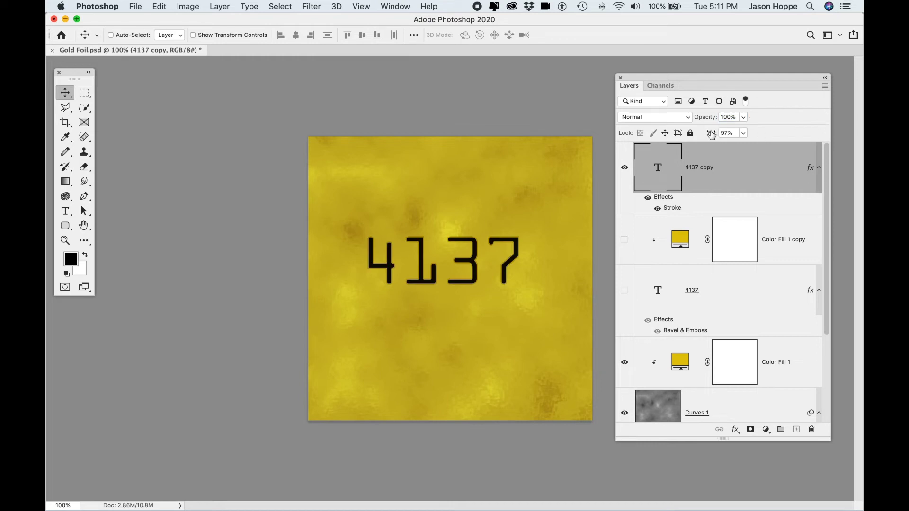
drag(711, 133, 577, 138)
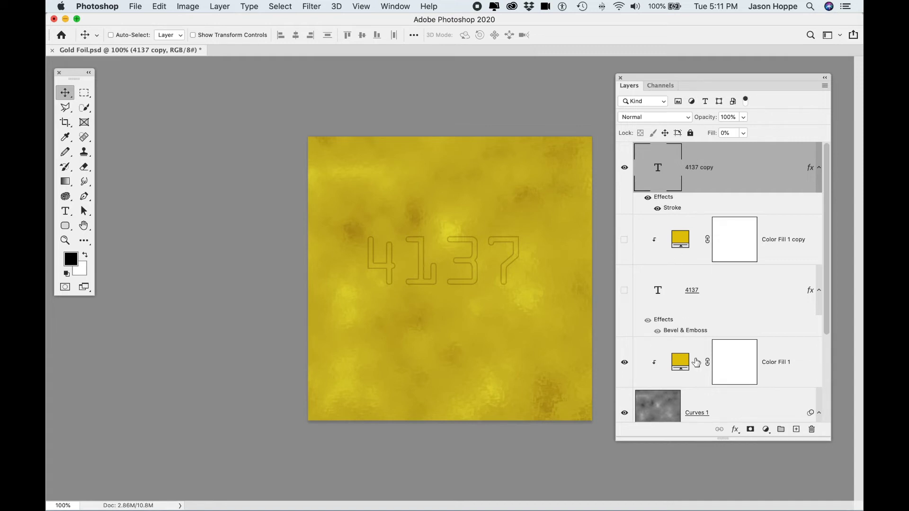
click(734, 429)
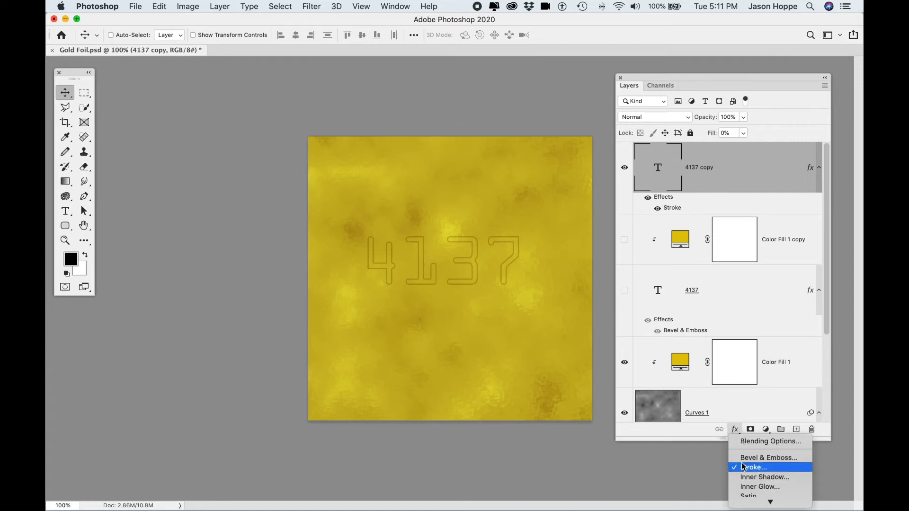
Step: Add a Stroke Emboss bevel to 4137 copy: depth 84%, size 13 px, soften 3 px, direction Up
click(757, 457)
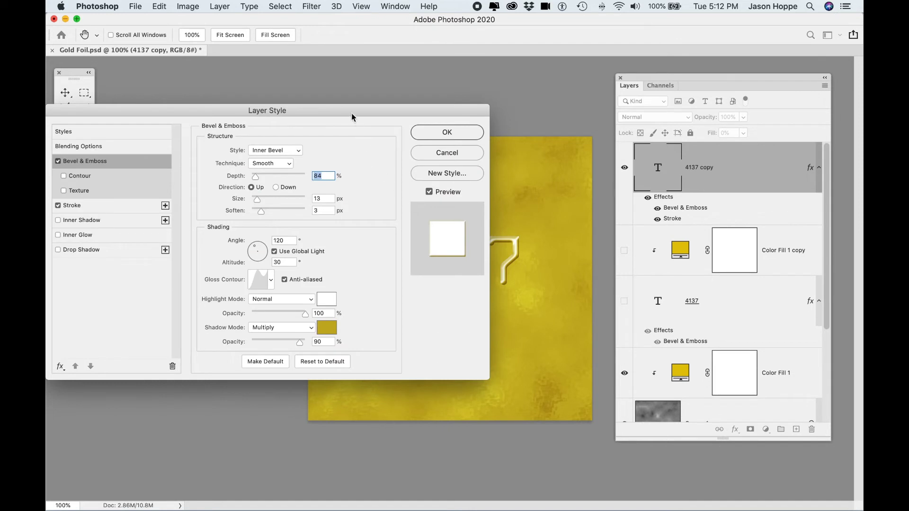
drag(351, 114, 252, 129)
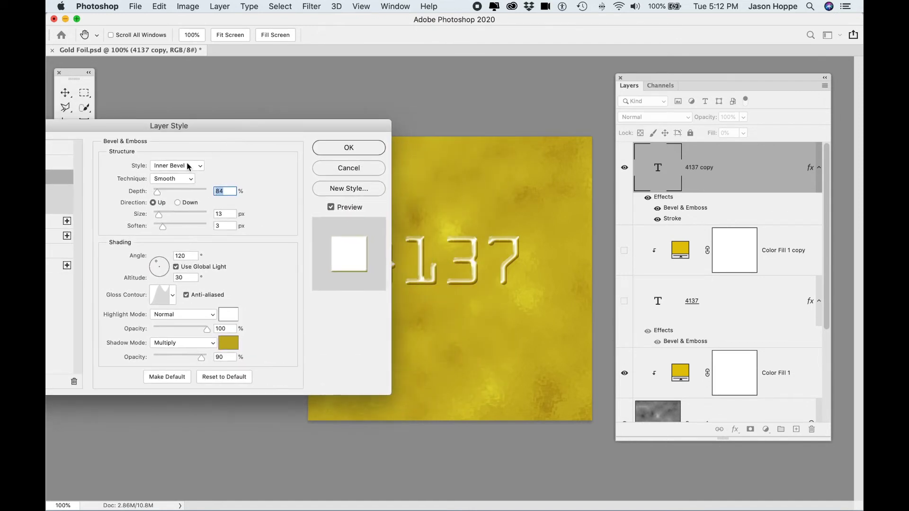
click(188, 167)
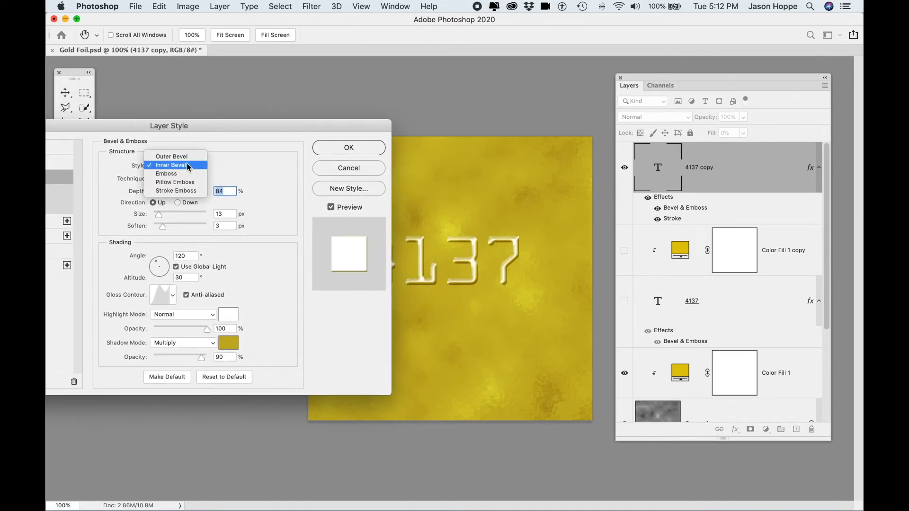
click(174, 191)
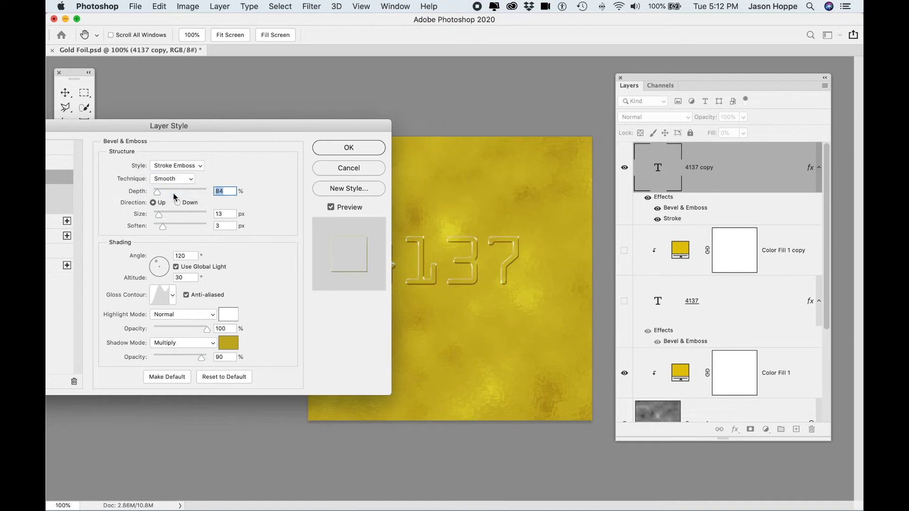
drag(208, 126, 199, 116)
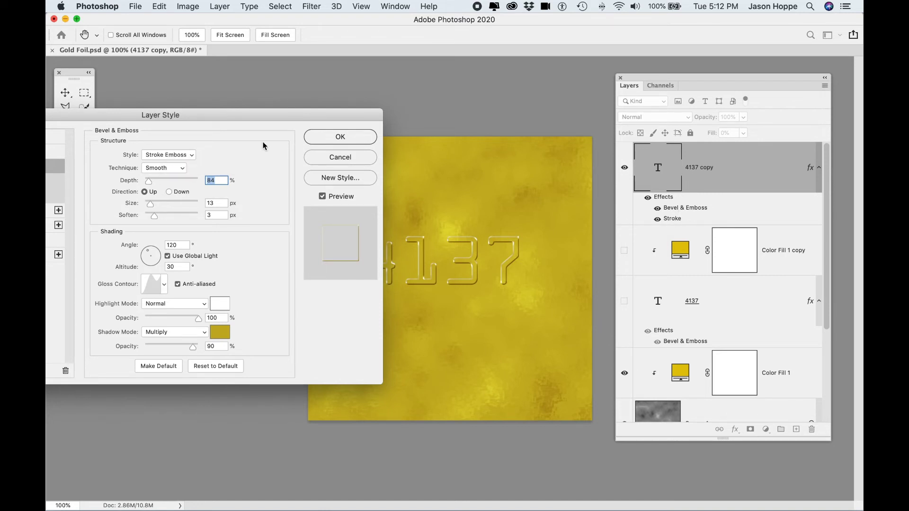
drag(257, 112, 264, 108)
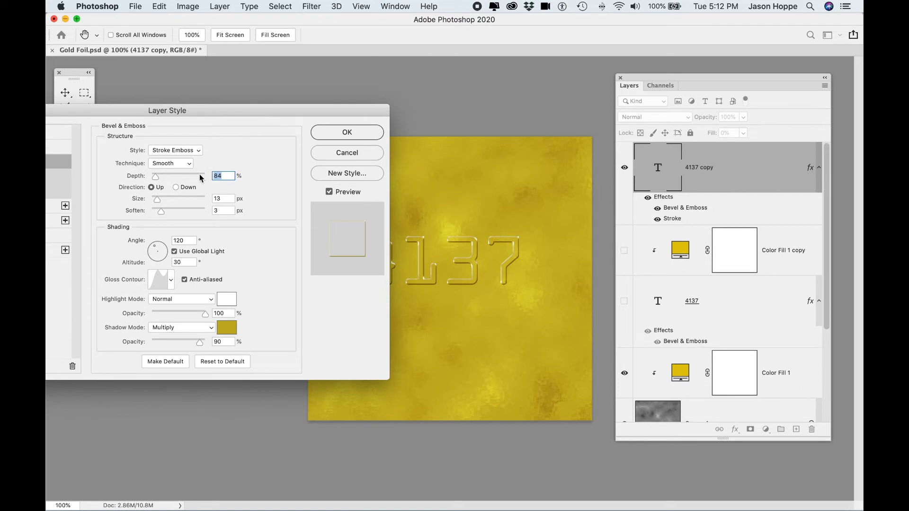
click(177, 187)
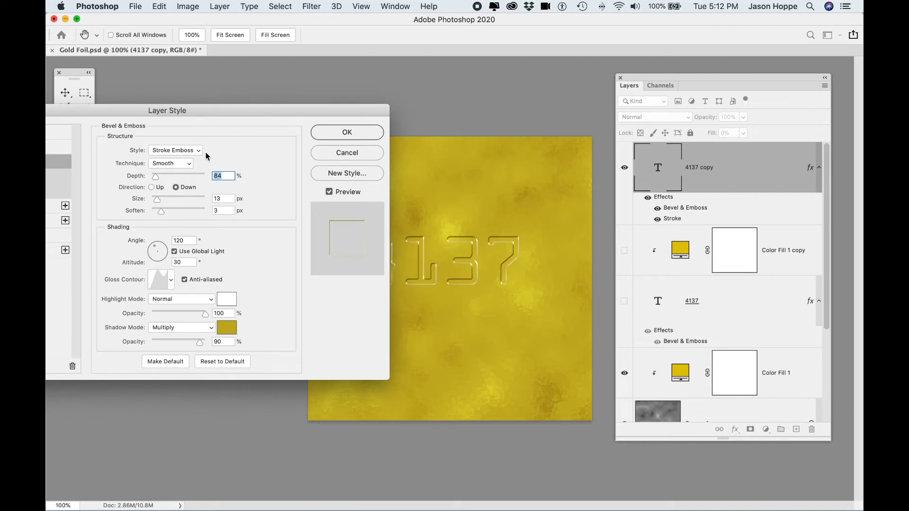
mouse_move(242, 107)
mouse_down()
mouse_move(157, 109)
mouse_move(191, 111)
mouse_up()
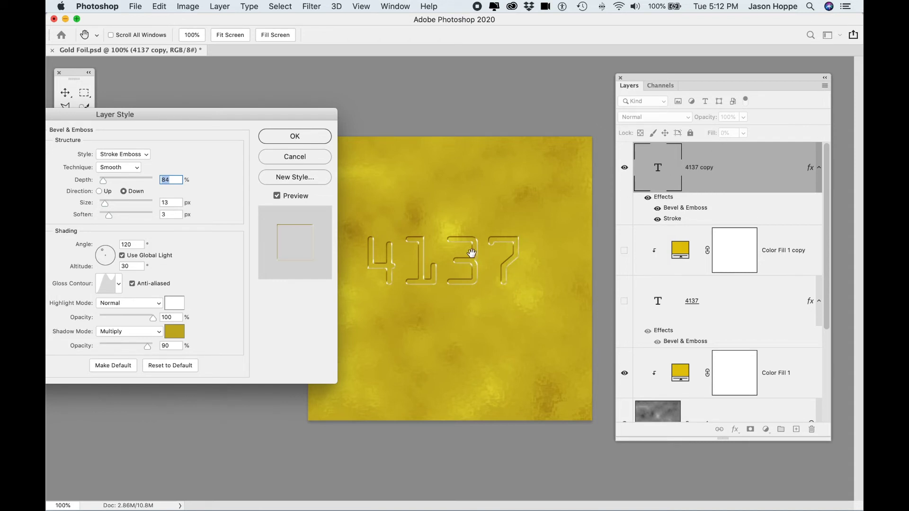
click(99, 191)
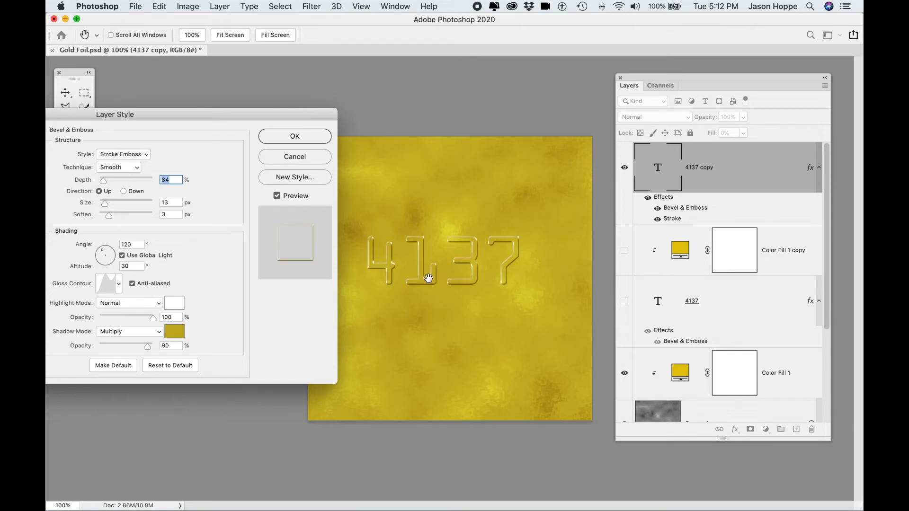
click(294, 137)
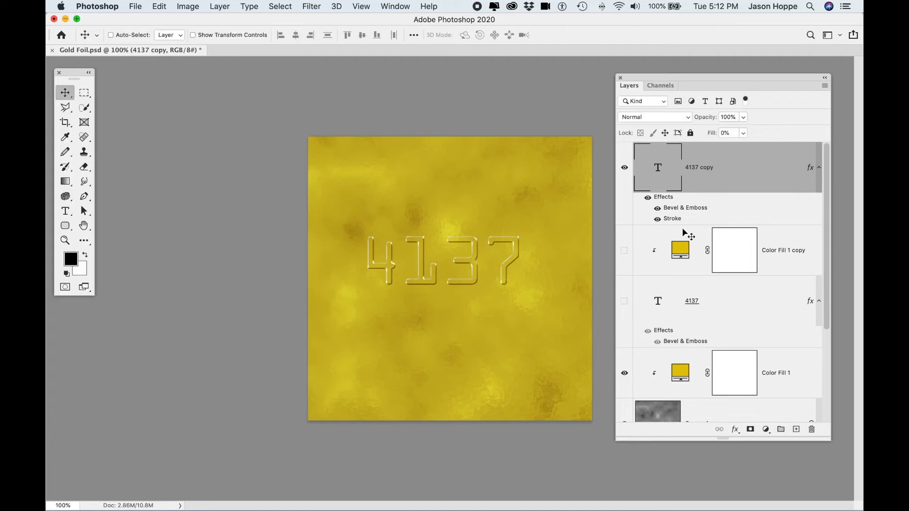
Step: Show the Color Fill 1 copy and 4137 layers again and zoom in to compare the 37 digits
drag(625, 251, 624, 301)
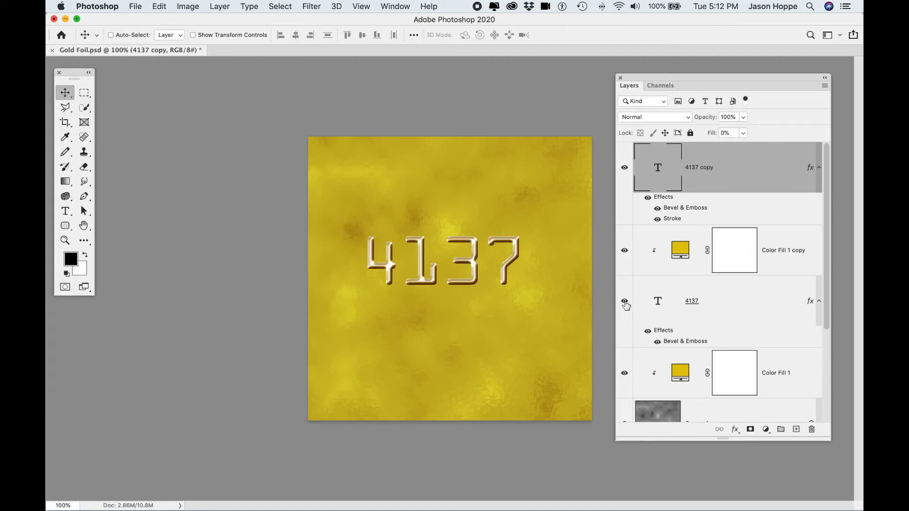
click(625, 172)
drag(434, 194, 518, 264)
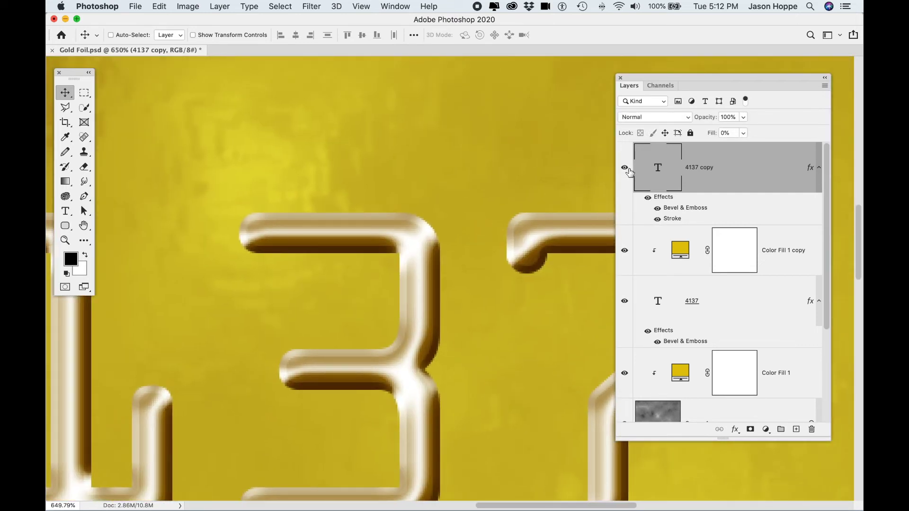
click(624, 168)
click(657, 219)
Step: Change the 4137 copy's stroke position to Center
double_click(672, 219)
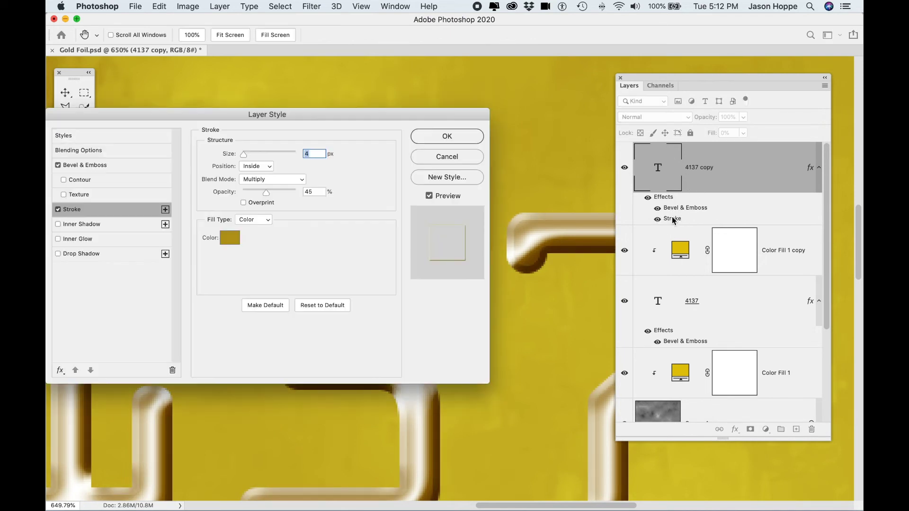
click(262, 168)
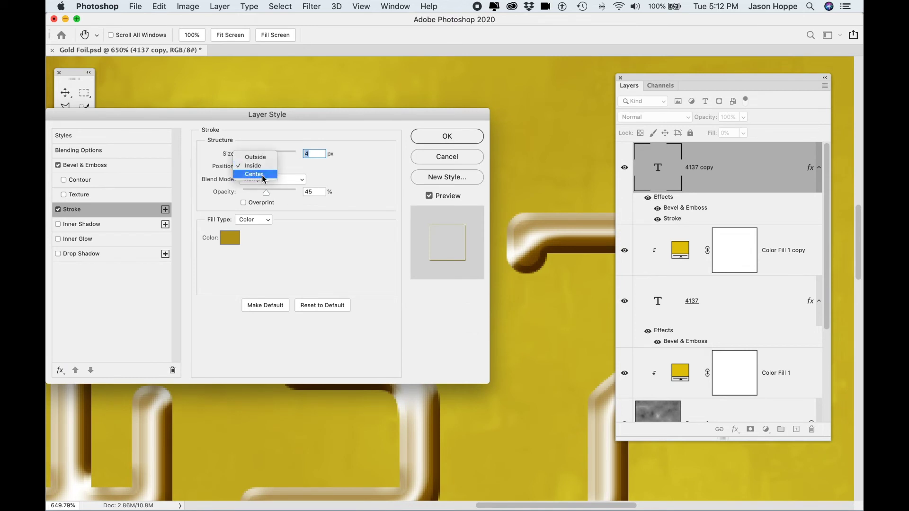
click(263, 175)
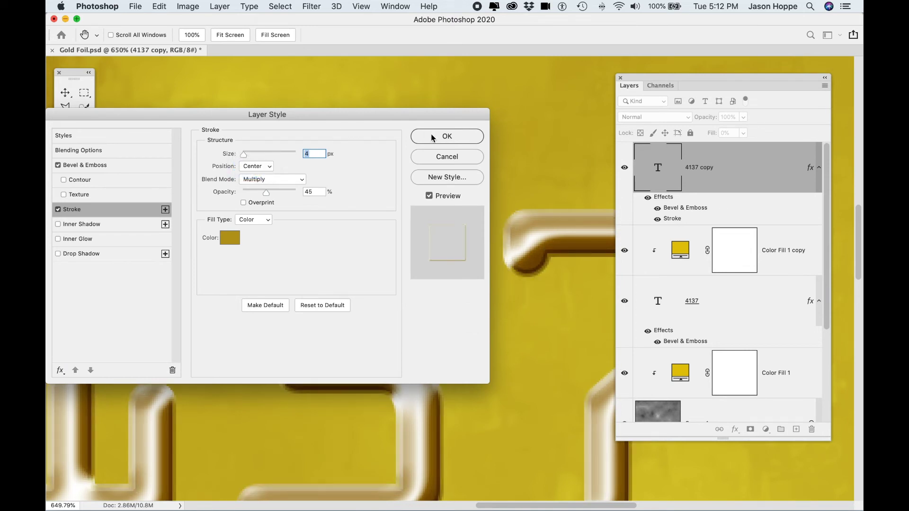
click(256, 166)
click(255, 148)
click(259, 172)
click(260, 175)
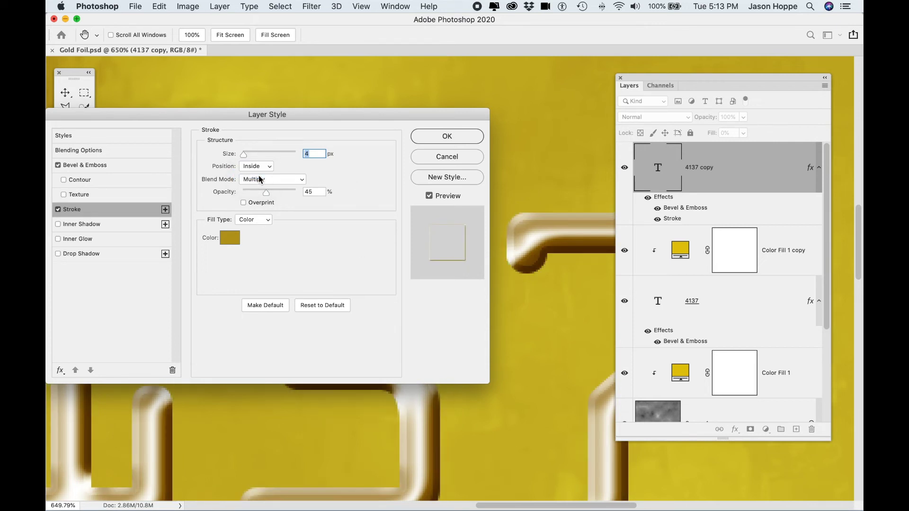
click(260, 168)
click(261, 174)
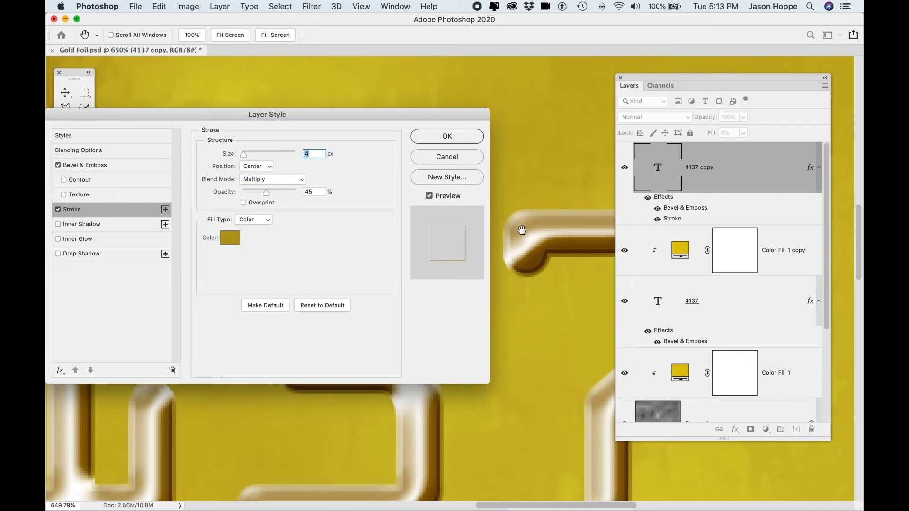
click(441, 139)
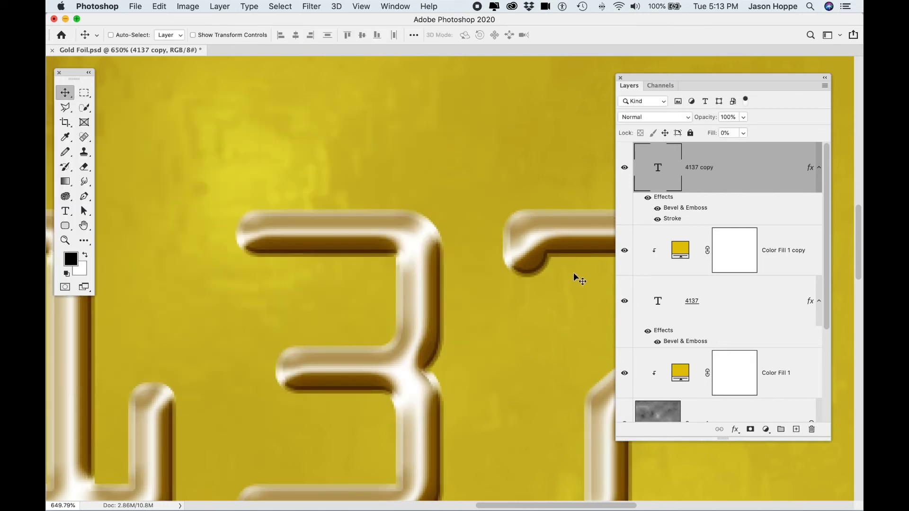
Step: Zoom to 200% on the number and reopen the 4137 copy's Bevel & Emboss settings
key(super+minus)
key(super+minus)
key(super+minus)
key(super+minus)
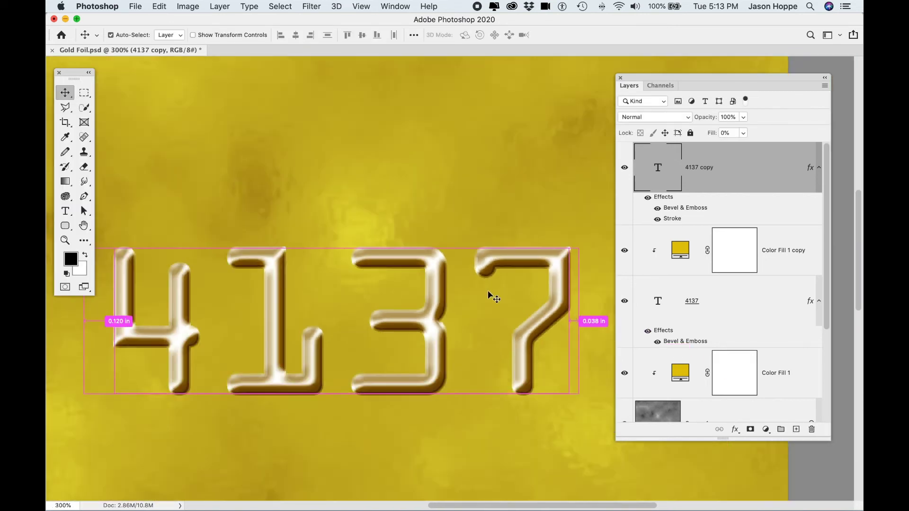
key(super+minus)
key(super+minus)
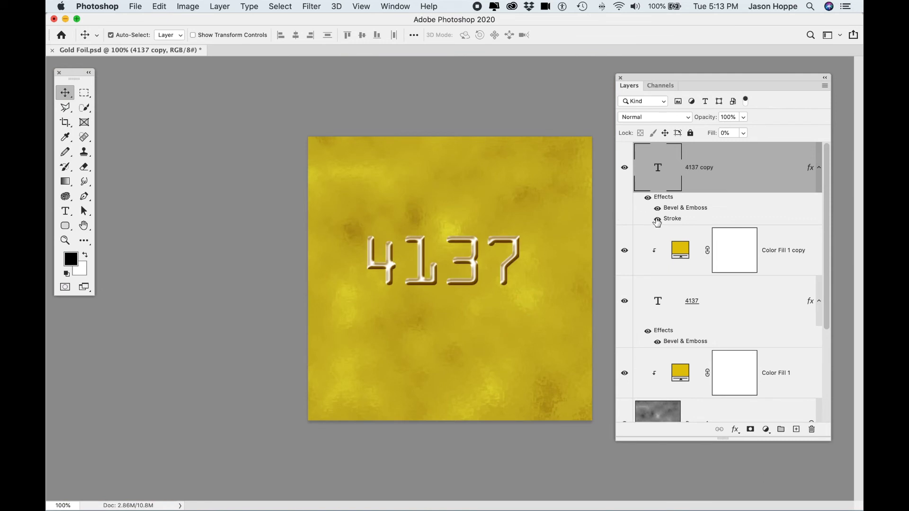
key(super+plus)
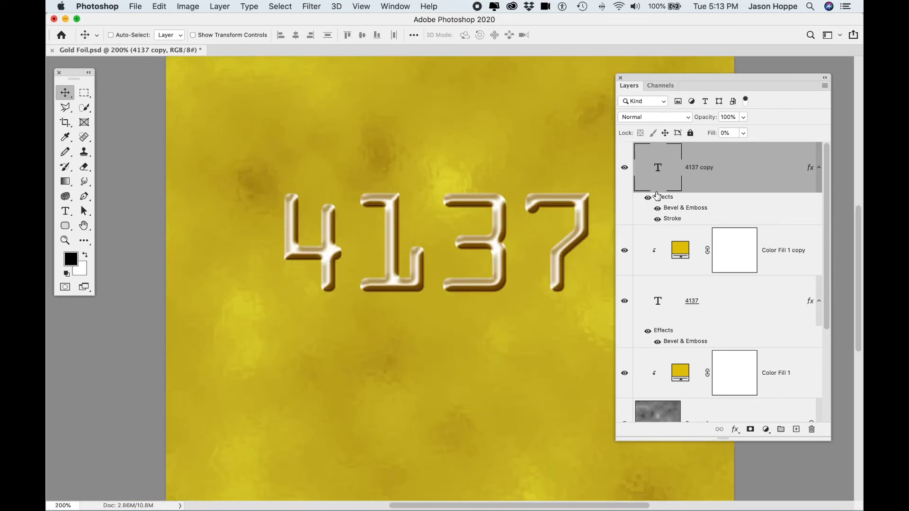
double_click(680, 208)
Step: Browse gloss contour presets for the 4137 copy's Stroke Emboss bevel
drag(389, 114, 304, 117)
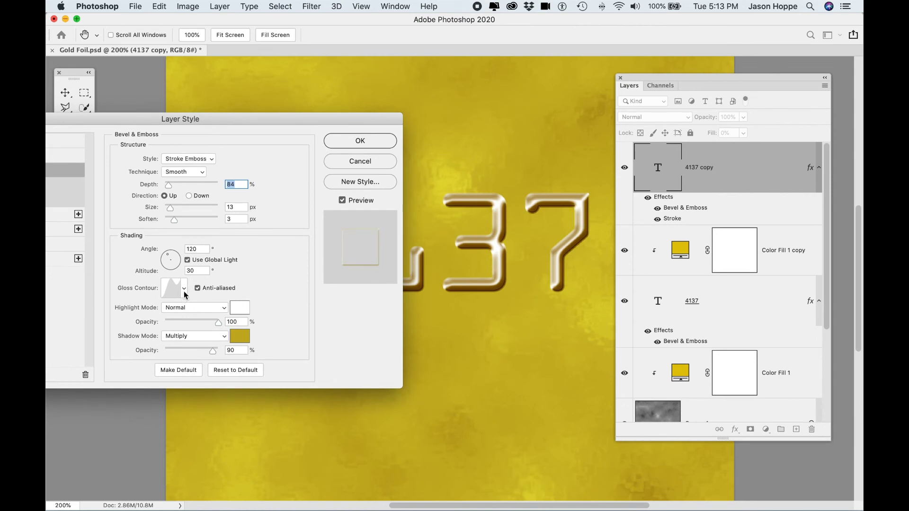
click(184, 293)
click(204, 350)
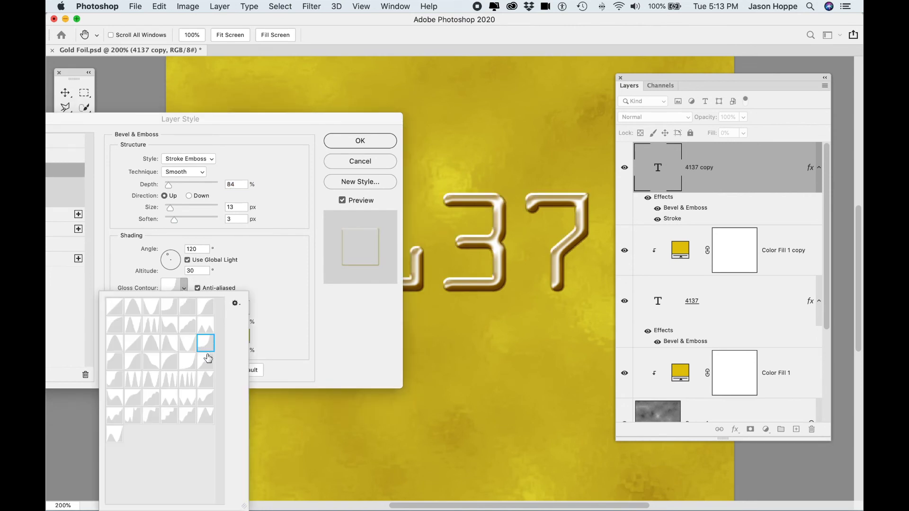
click(206, 362)
click(181, 364)
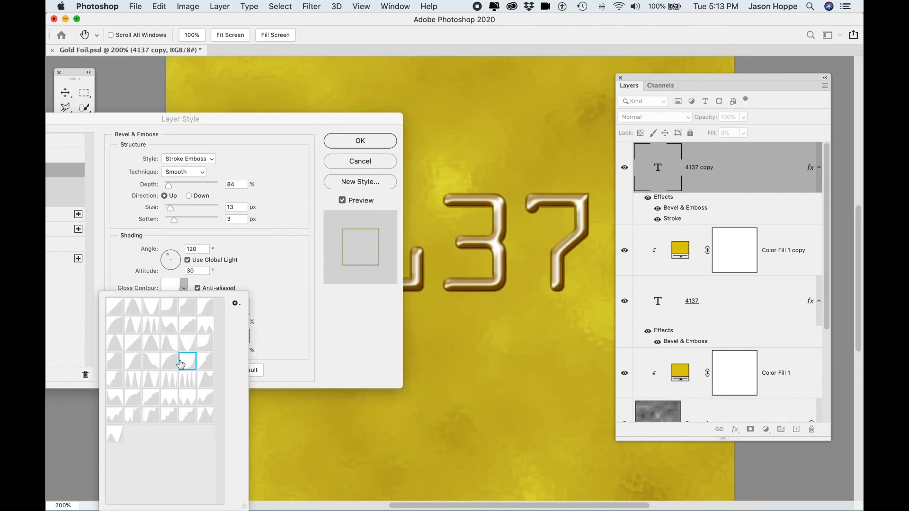
click(183, 382)
click(172, 384)
click(206, 387)
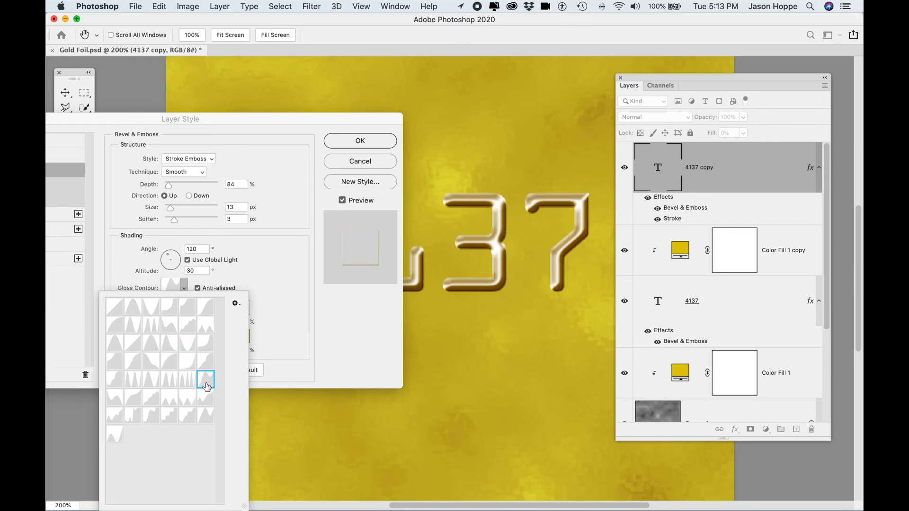
click(151, 313)
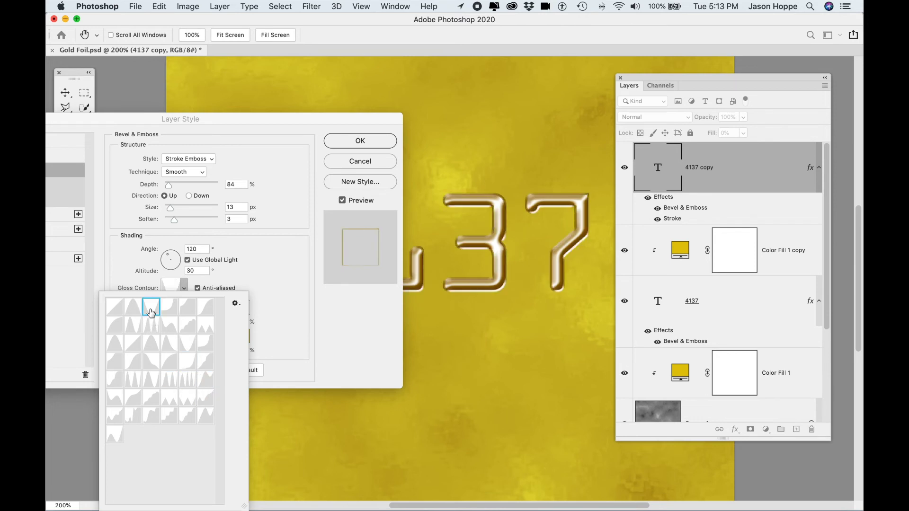
click(132, 308)
click(117, 310)
click(173, 376)
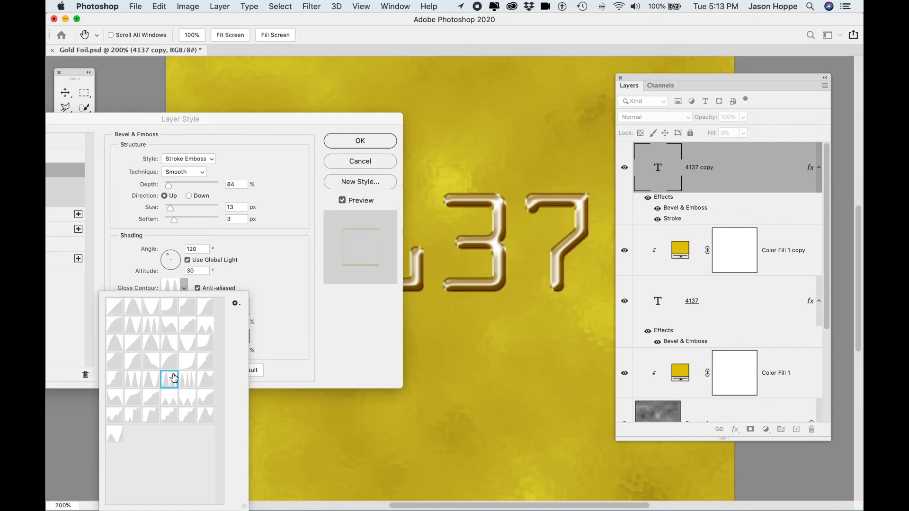
click(171, 364)
Step: Settle on a new gloss contour and bring up the gold #c4ae1f shadow colour
click(202, 368)
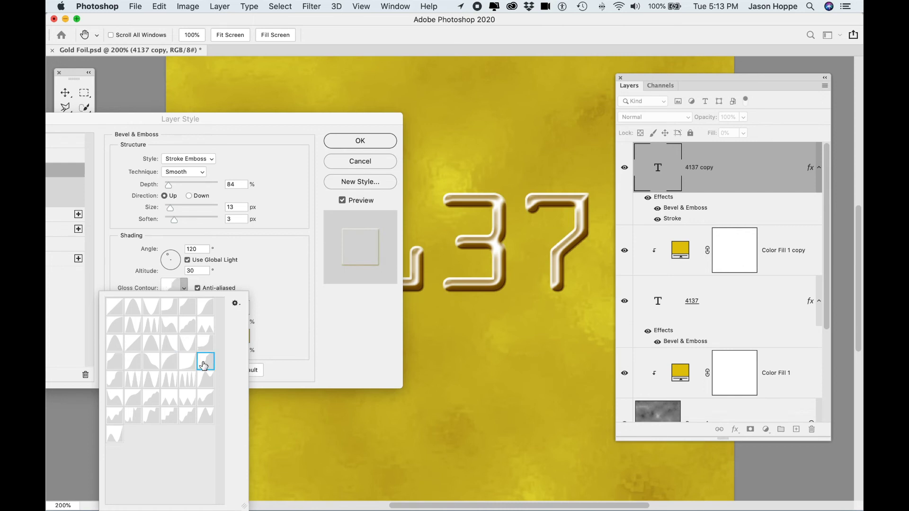
click(206, 401)
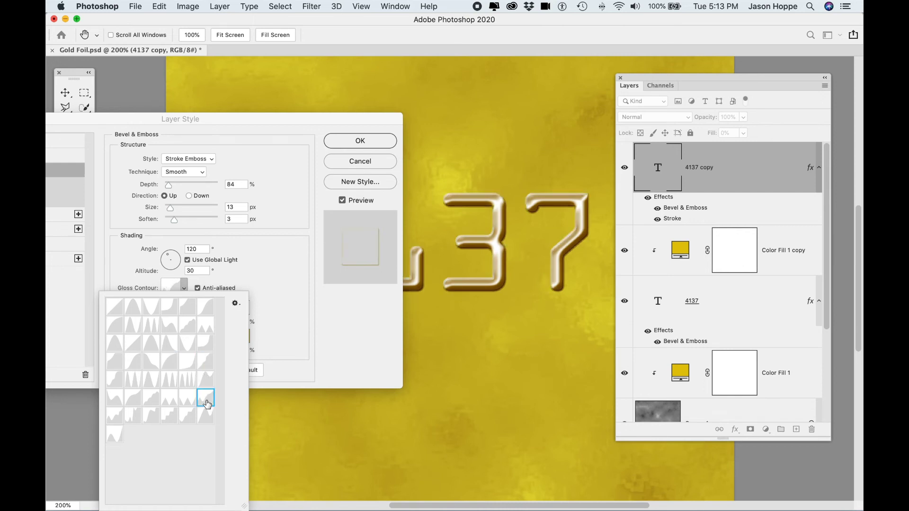
click(206, 419)
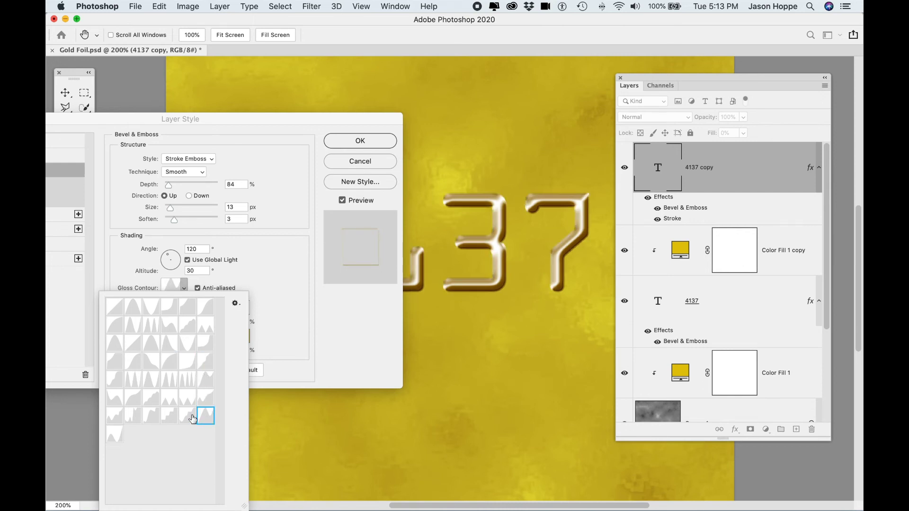
click(187, 417)
click(169, 417)
click(132, 417)
click(205, 379)
click(207, 362)
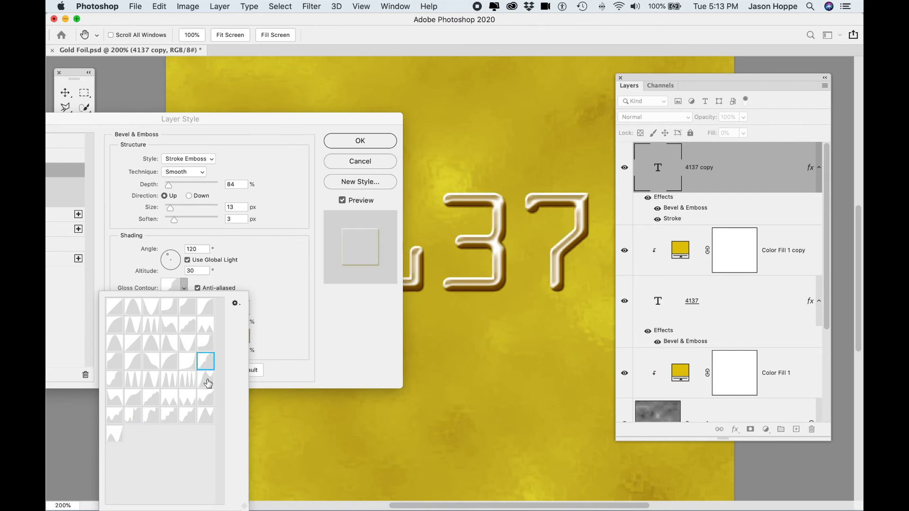
click(207, 383)
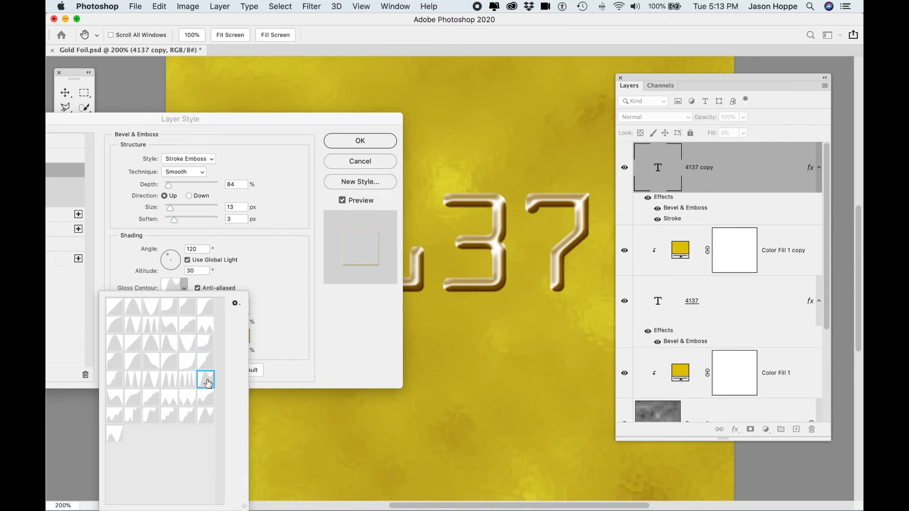
click(205, 311)
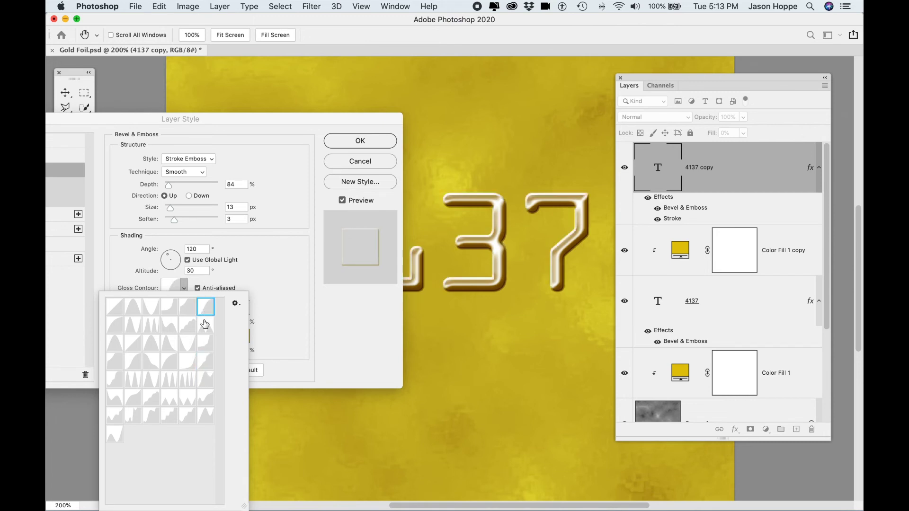
click(205, 343)
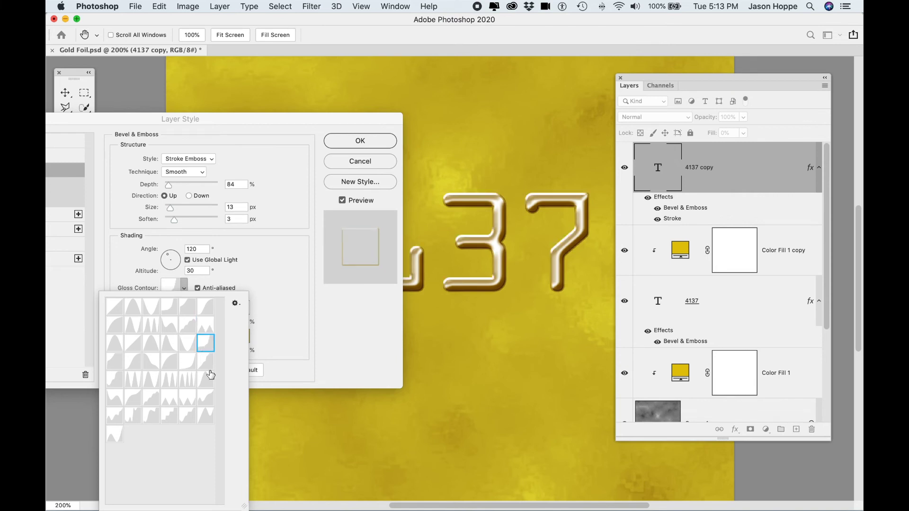
click(209, 385)
click(266, 277)
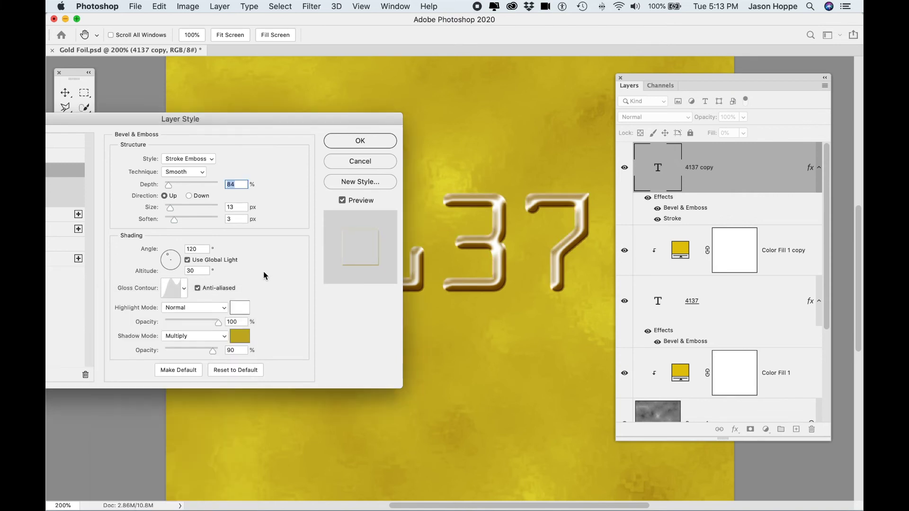
click(236, 339)
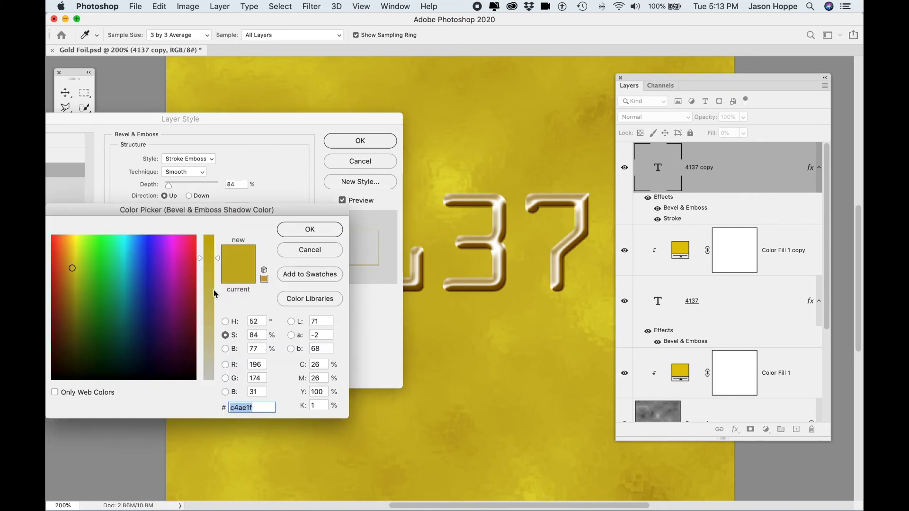
Step: Darken the bevel shadow colour to an olive tone (7a740d)
drag(215, 261, 216, 250)
drag(74, 290, 74, 310)
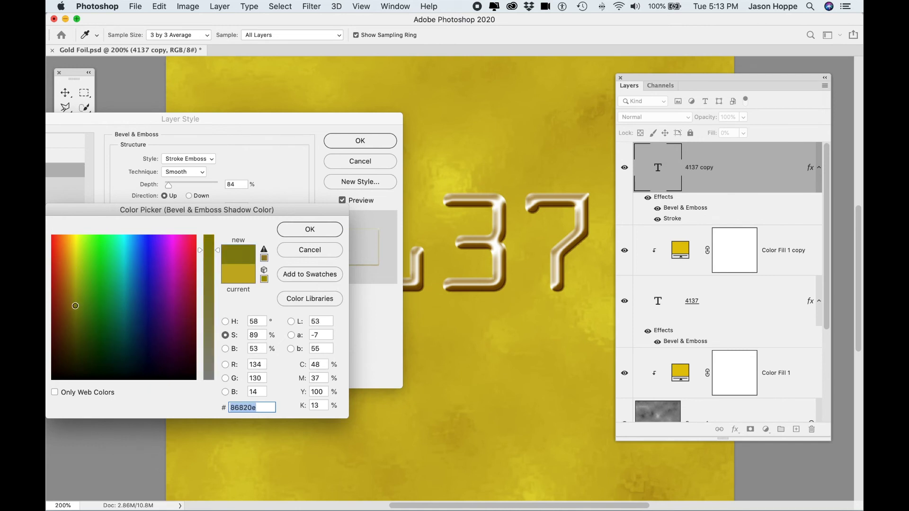
click(310, 231)
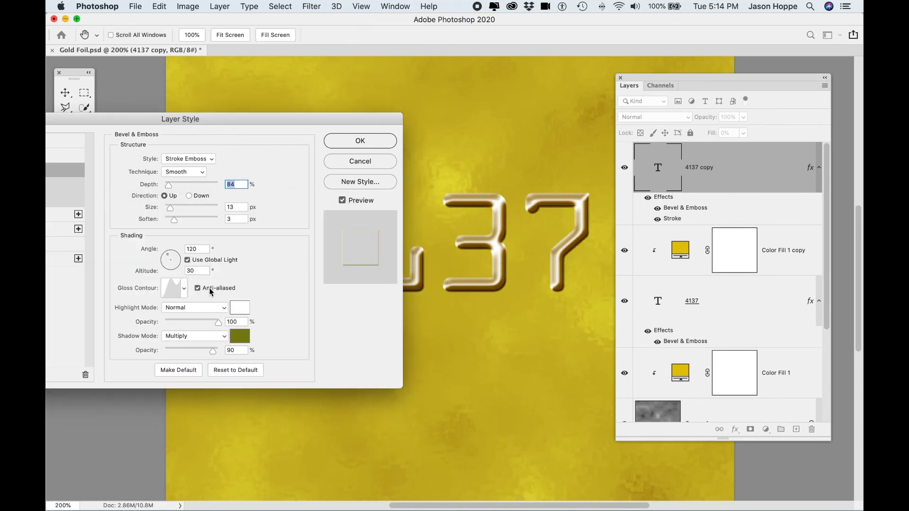
Step: Choose a different gloss contour preset and apply the 4137 copy layer style
click(185, 288)
click(206, 361)
click(205, 380)
click(207, 399)
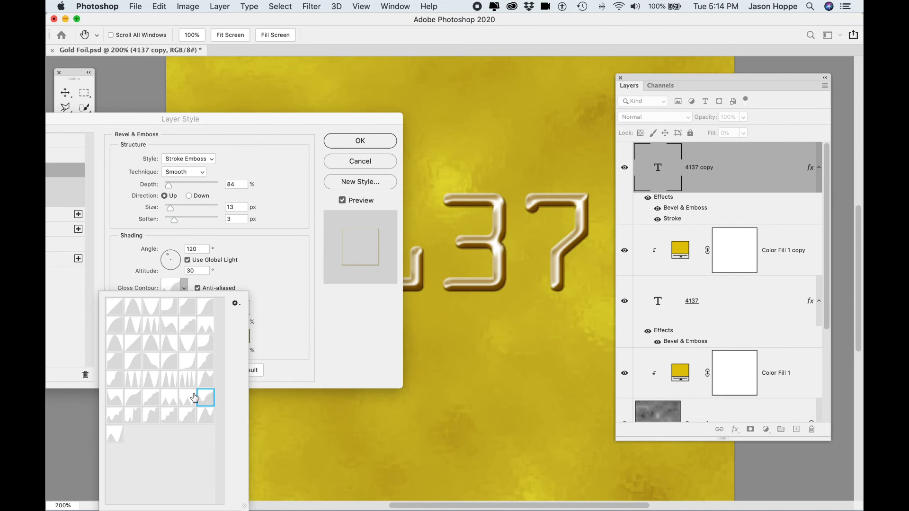
click(189, 398)
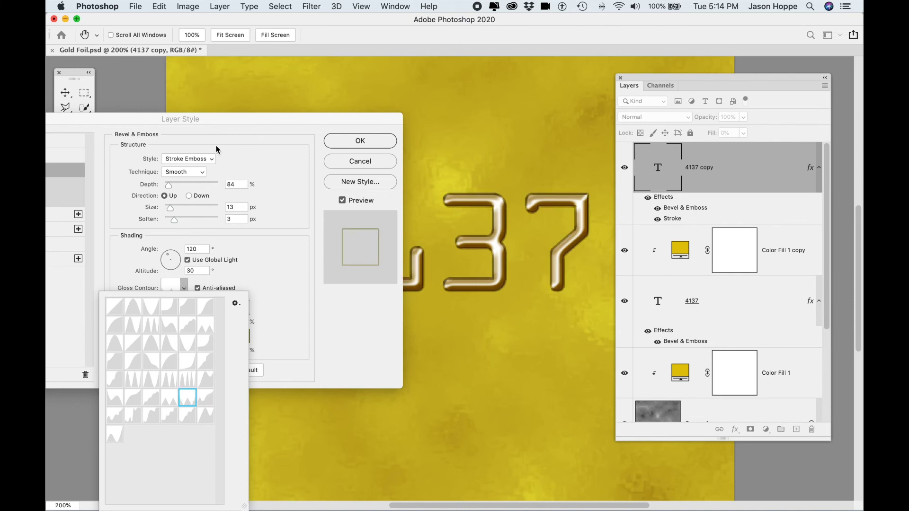
click(235, 124)
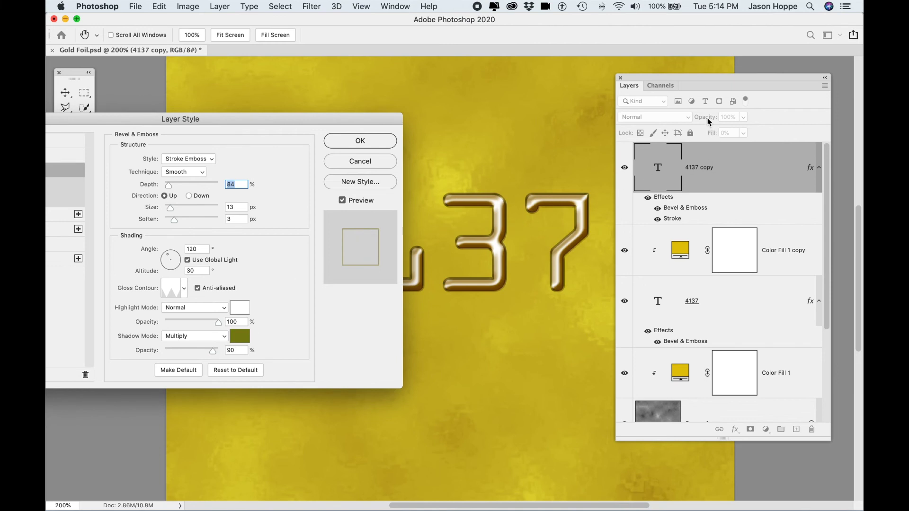
click(338, 147)
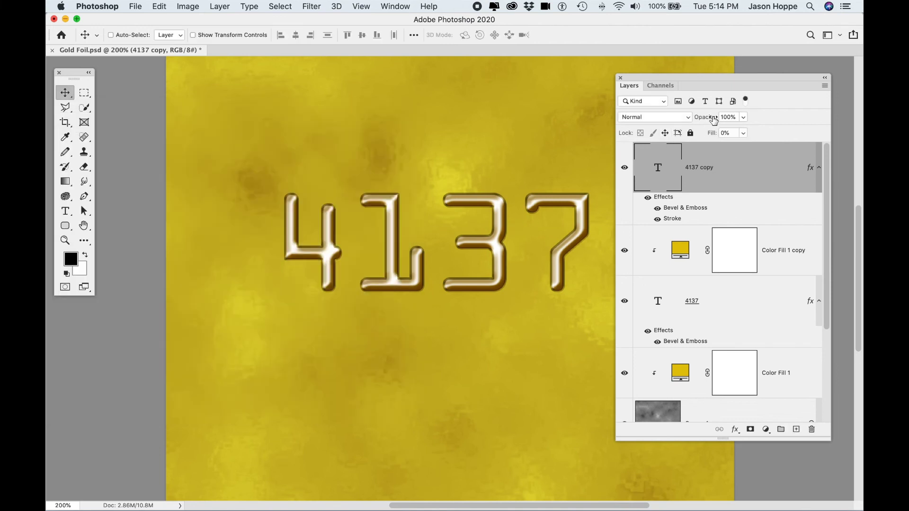
Step: Set the 4137 copy layer to Multiply blend mode at 46% opacity, viewed at 100%
drag(710, 118, 680, 119)
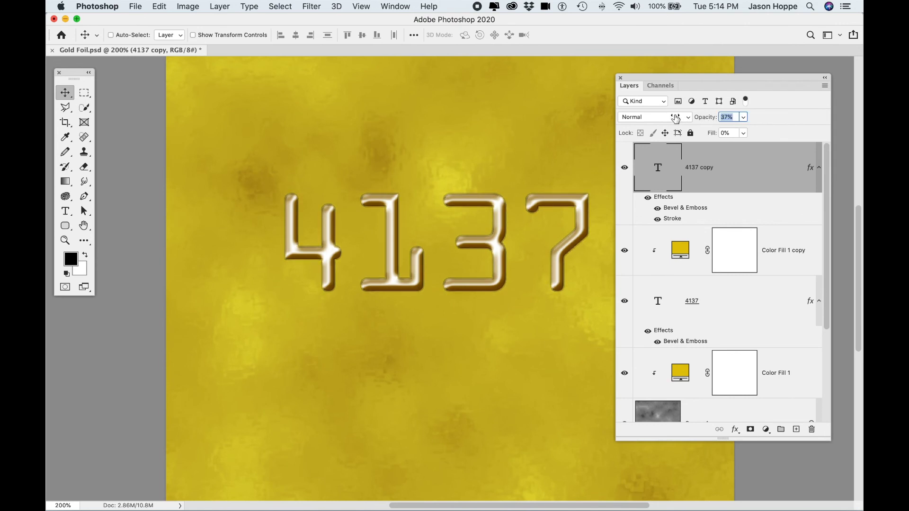
drag(711, 133, 694, 135)
drag(702, 121, 705, 121)
click(672, 118)
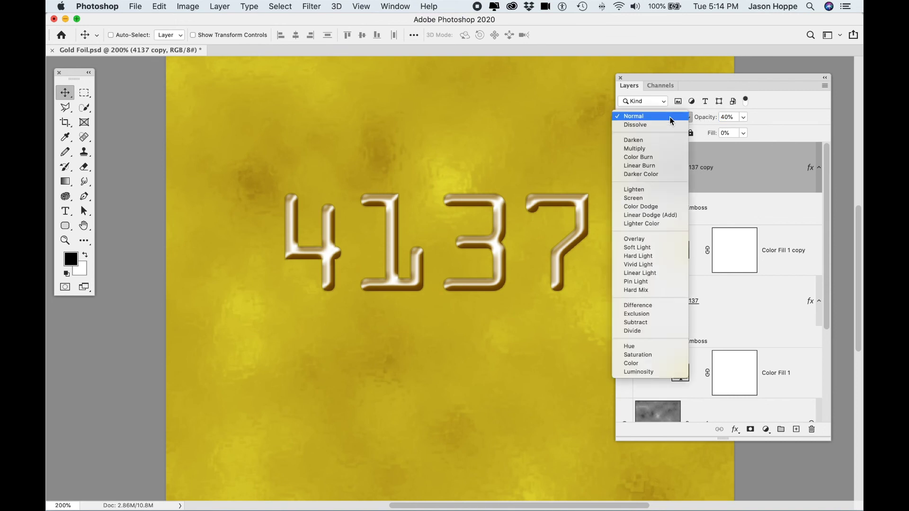
click(660, 147)
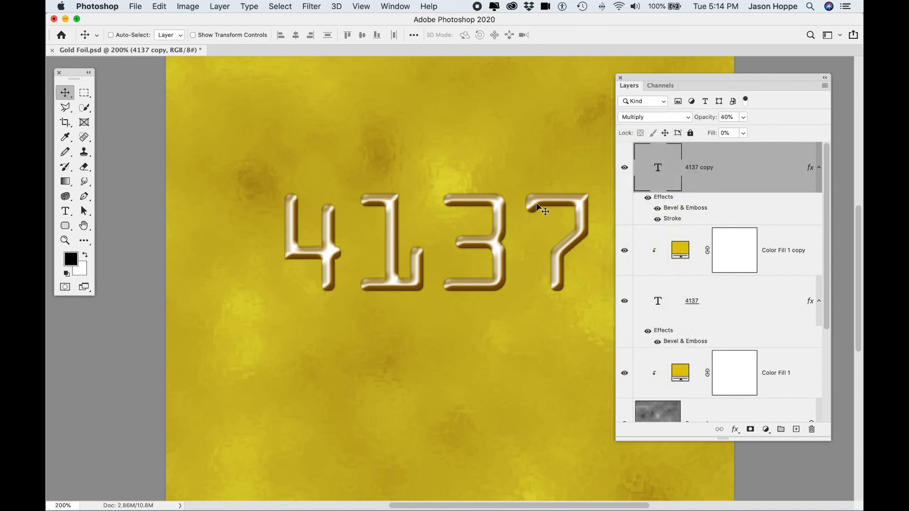
drag(705, 121, 708, 121)
key(super+1)
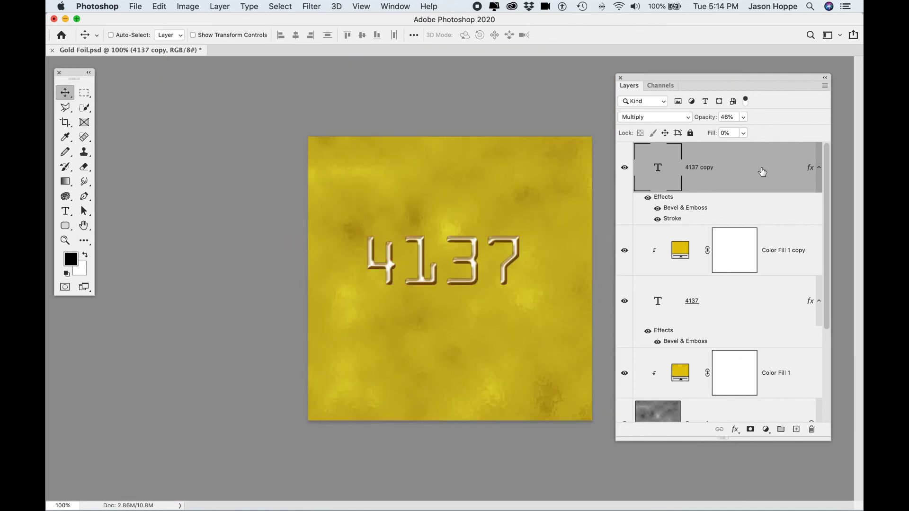
Step: Convert 4137 copy to a smart object and apply a 1.2 px Gaussian Blur smart filter
right_click(744, 172)
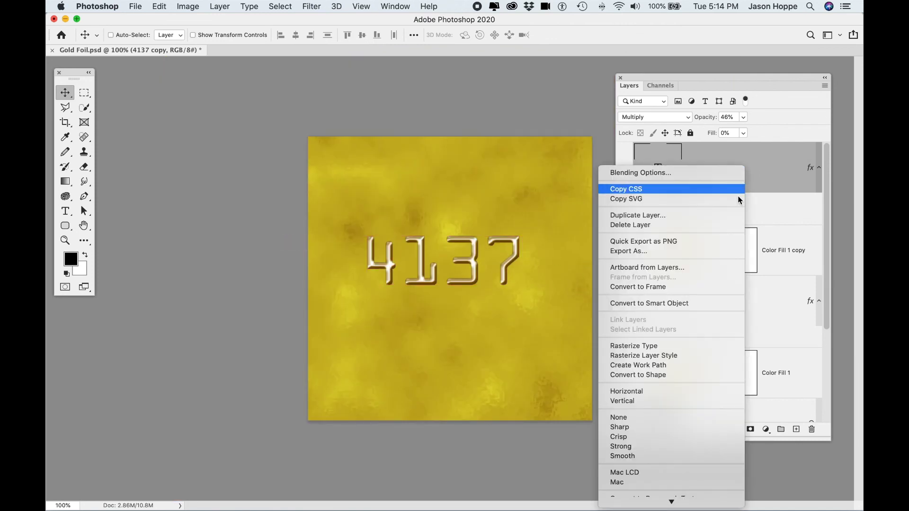
click(686, 303)
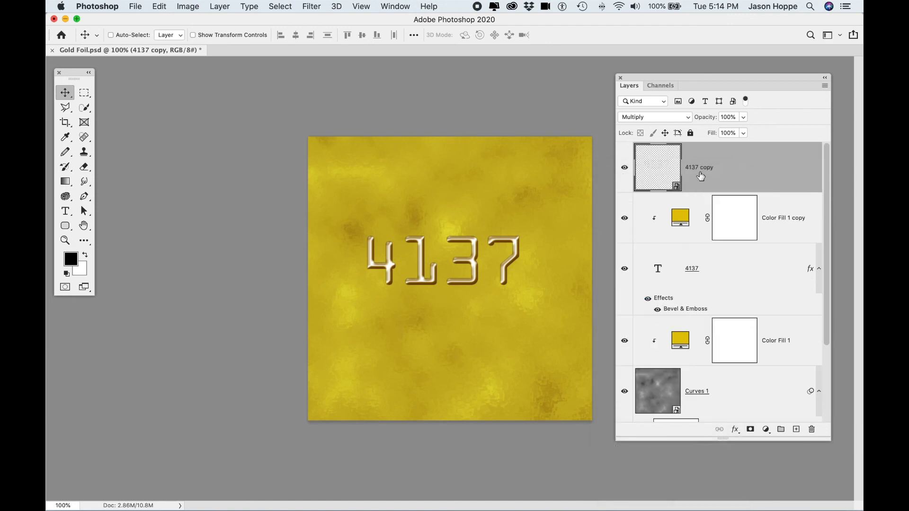
click(315, 4)
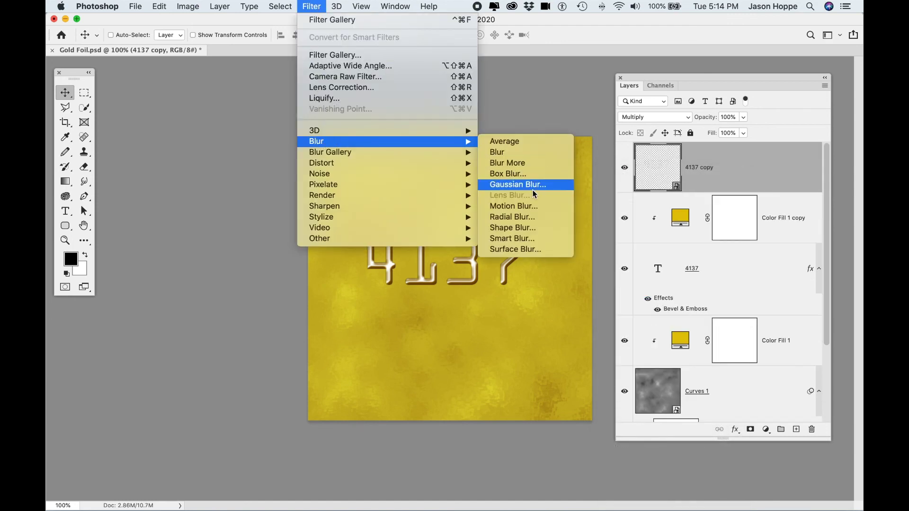
click(530, 184)
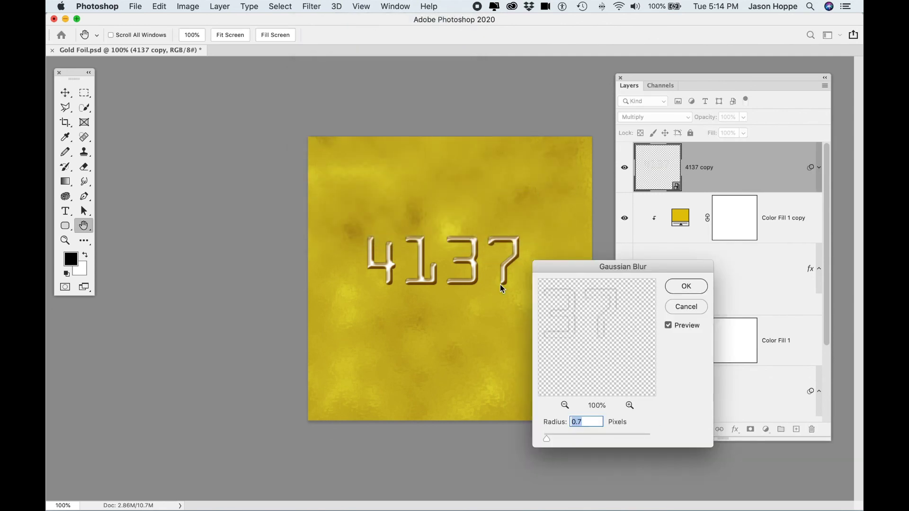
key(super+plus)
key(super+plus)
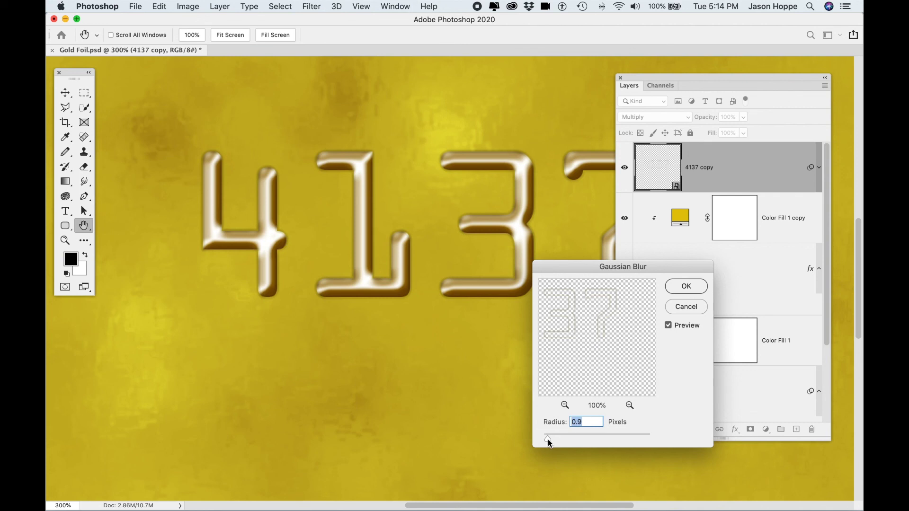
drag(547, 439, 549, 439)
click(695, 285)
Step: Return the view to 100% and select the Color Fill 1 copy layer
key(v)
key(super+minus)
key(super+minus)
key(super+minus)
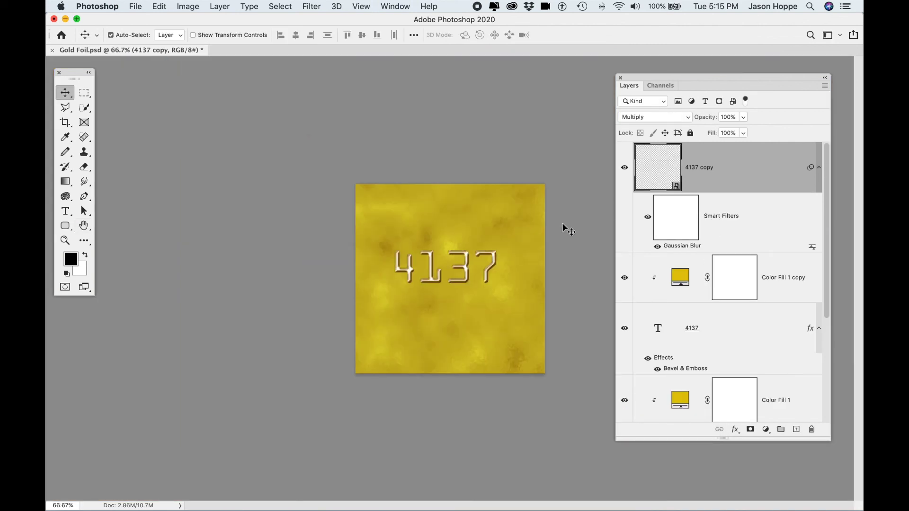
key(super+plus)
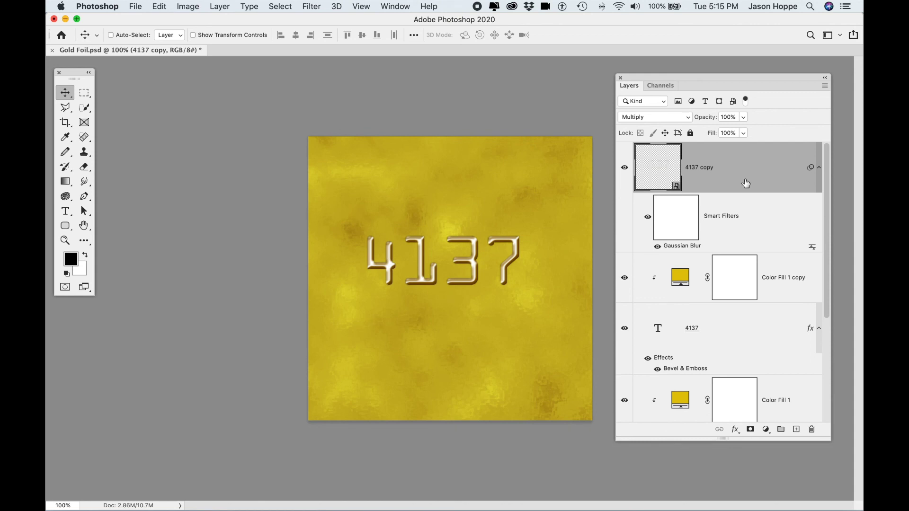
scroll(679, 280, down, 2)
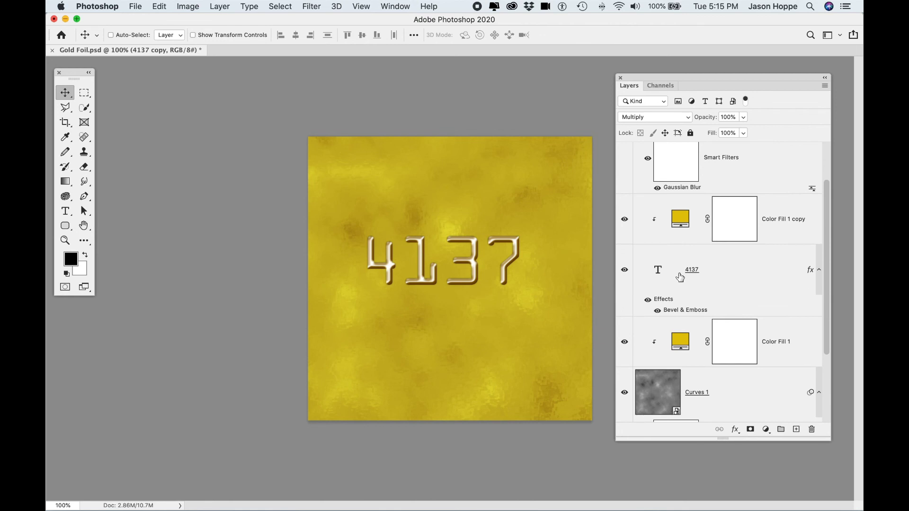
scroll(680, 277, up, 1)
click(680, 237)
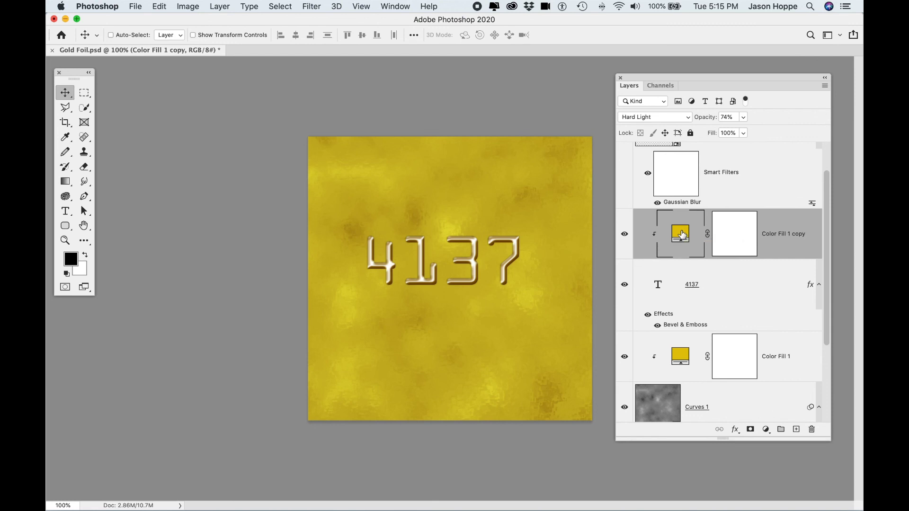
Step: Change the Color Fill 1 copy colour from gold to light grey #cccccc
double_click(682, 235)
drag(210, 343, 207, 358)
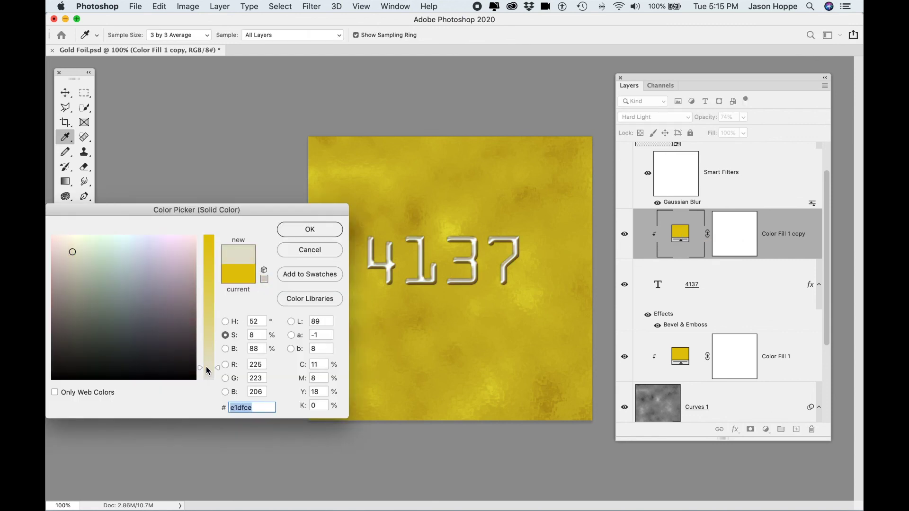
drag(102, 263, 95, 267)
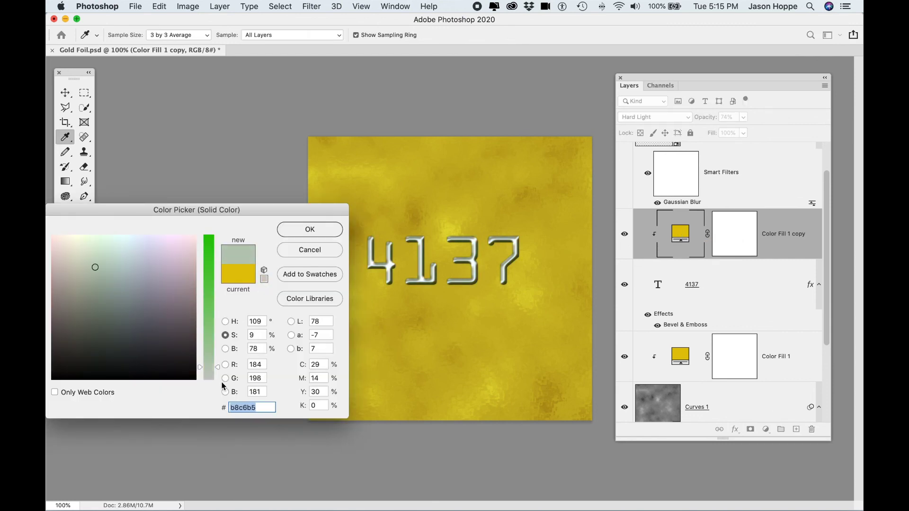
drag(216, 371, 216, 393)
mouse_move(122, 252)
mouse_down()
mouse_move(109, 251)
mouse_move(107, 239)
mouse_move(113, 258)
mouse_up()
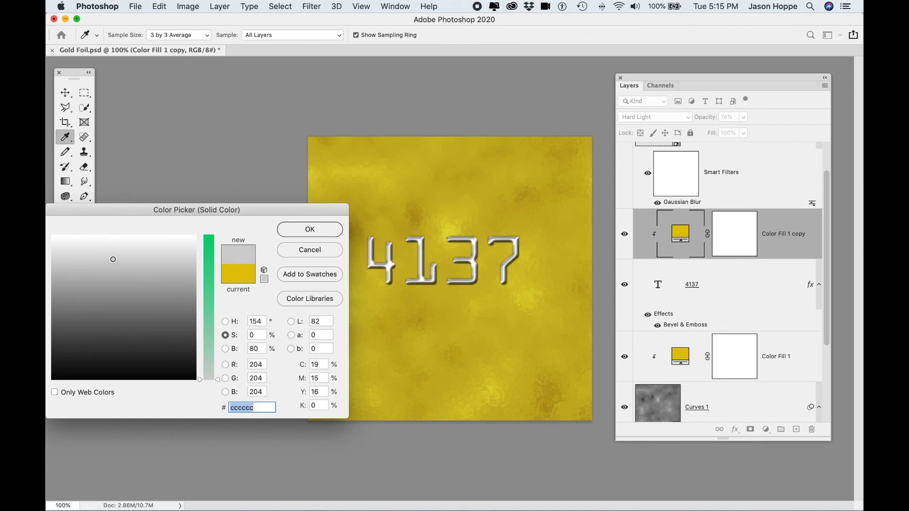
click(309, 229)
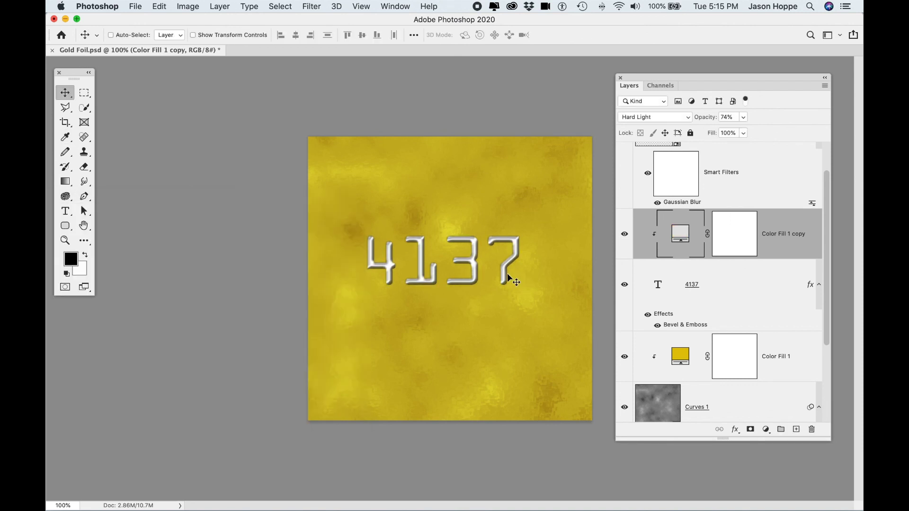